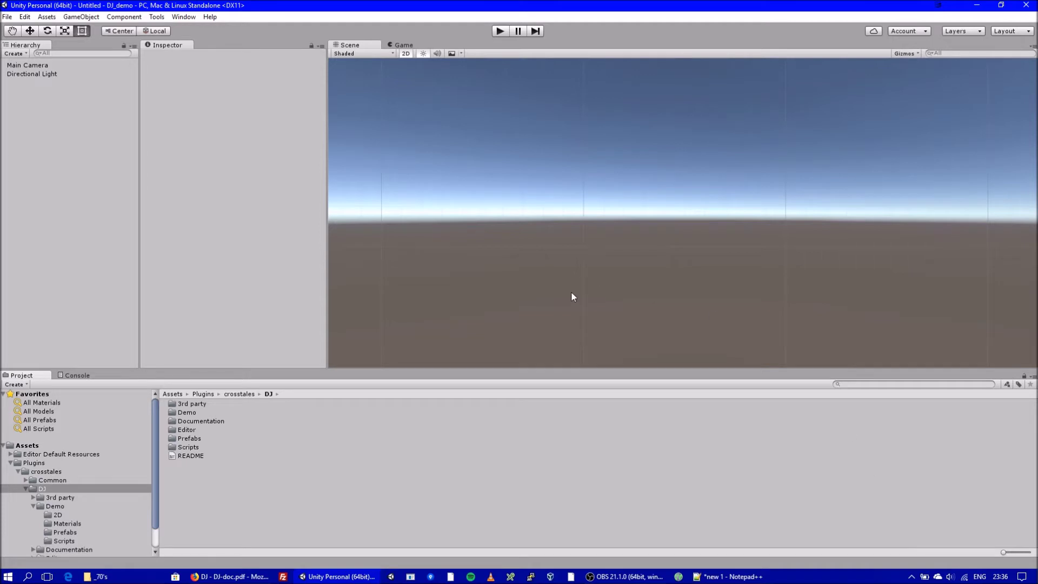
Open the DJ PRO configuration window and dock it beside the Project panel.
click(157, 17)
mouse_move(161, 30)
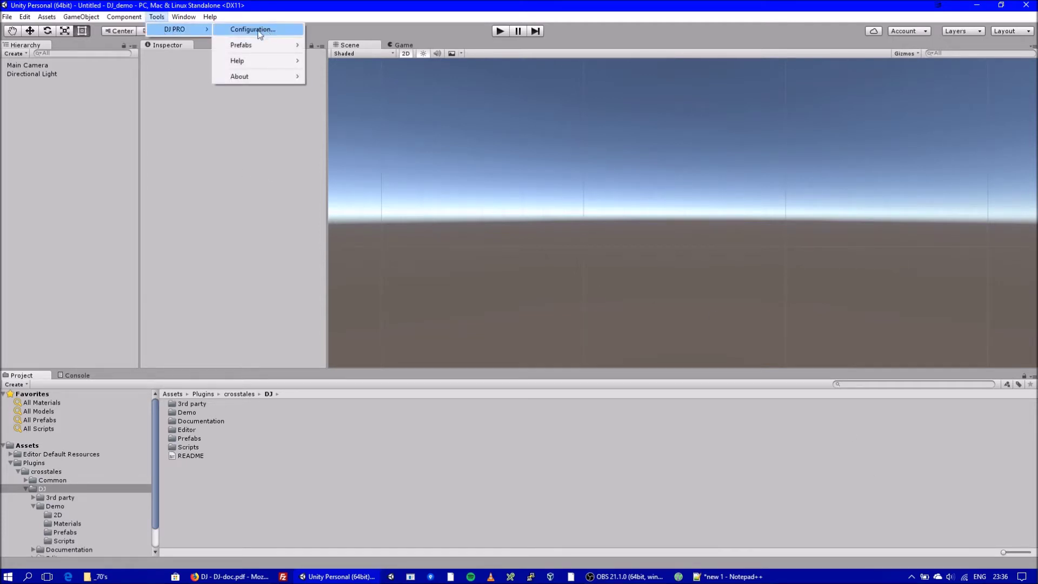
click(261, 31)
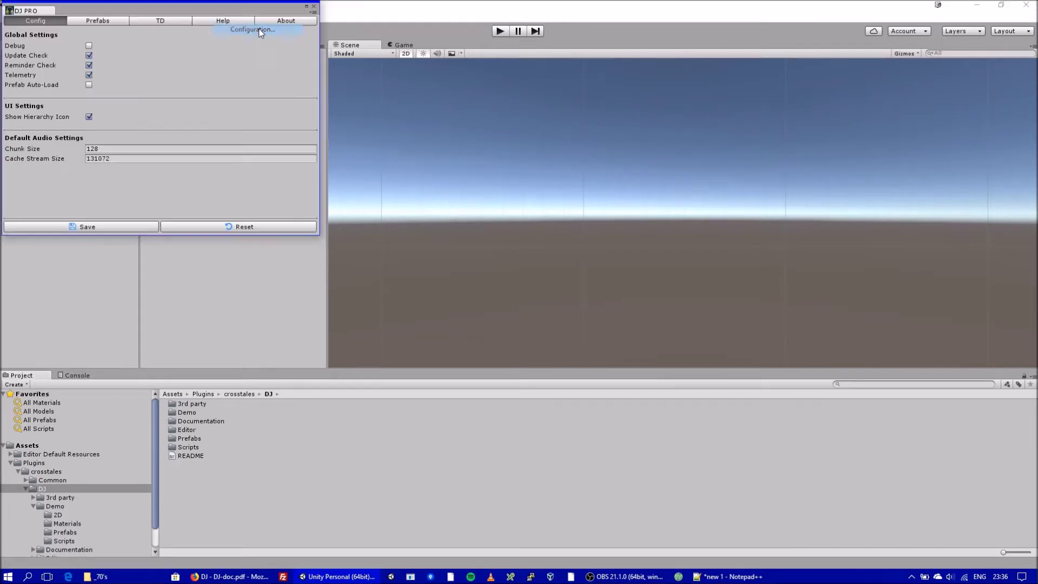
drag(30, 11, 887, 458)
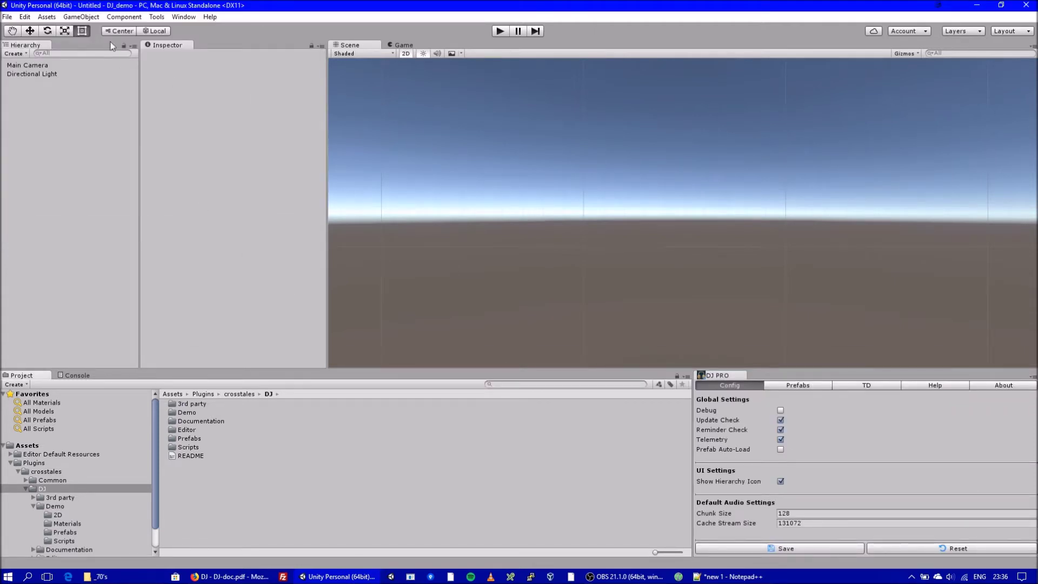
Review the DJ PRO configuration in the Unity Preferences and close the preferences window.
click(24, 17)
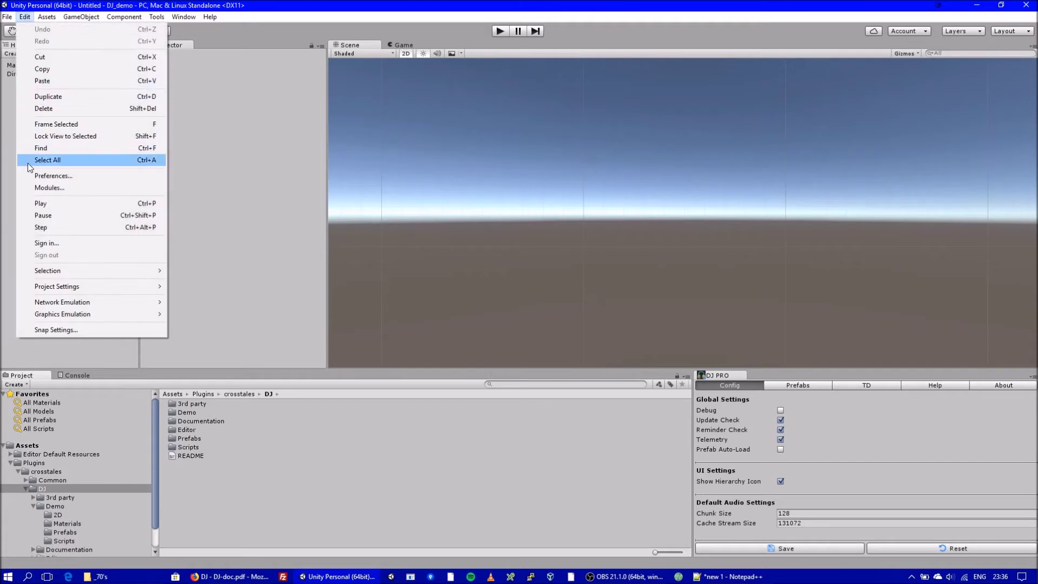
click(43, 176)
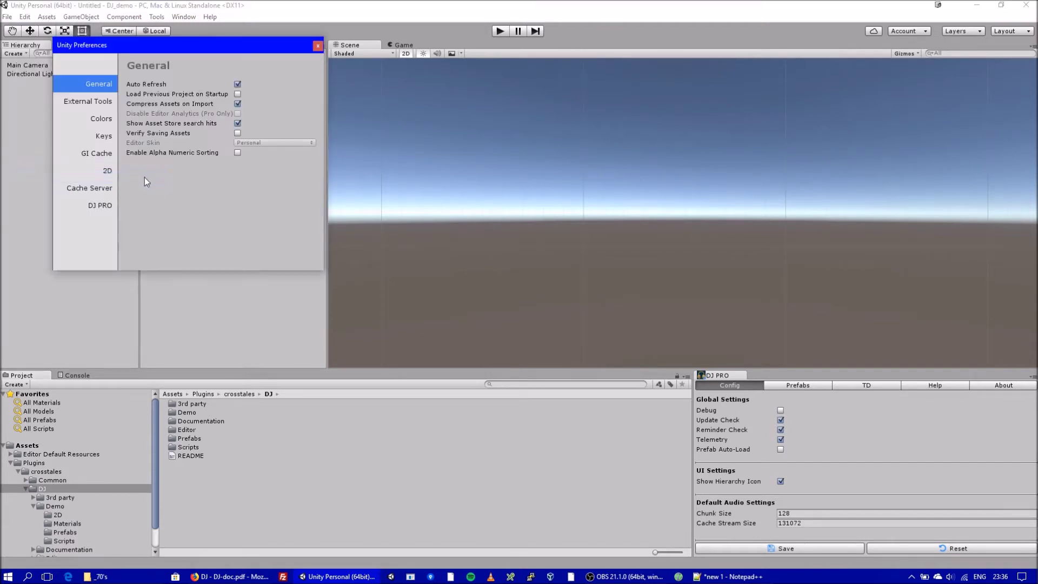
click(91, 208)
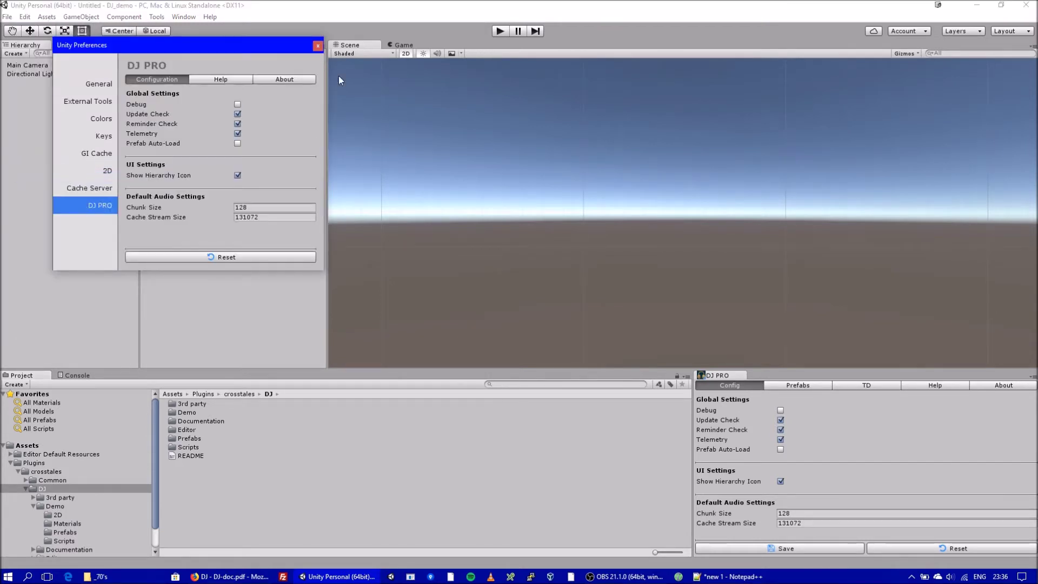
click(318, 45)
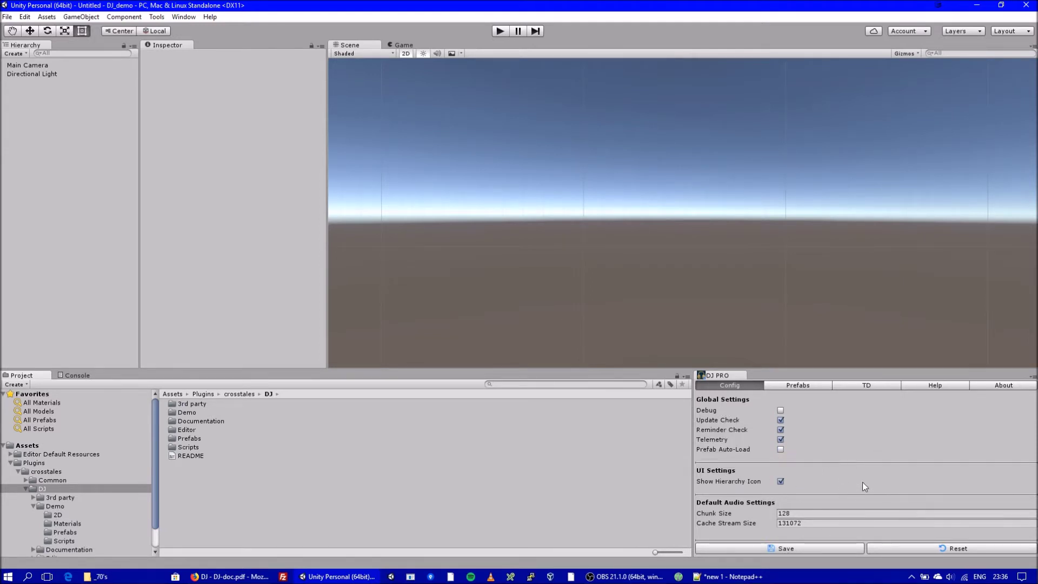
Look through the available DJ PRO prefabs and add a Turntable to the scene.
click(815, 387)
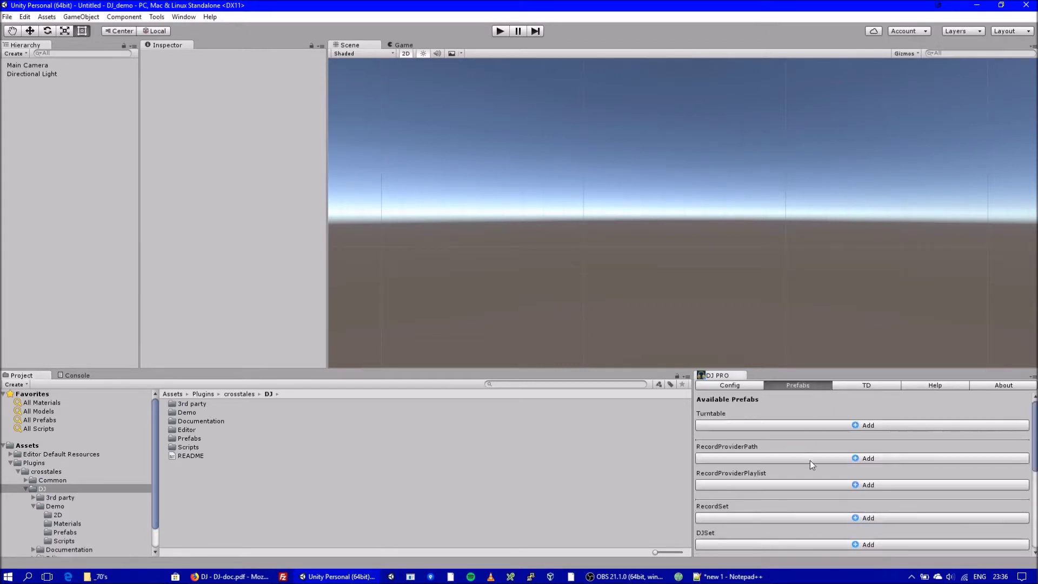
scroll(812, 462, down, 3)
scroll(812, 462, up, 2)
click(754, 425)
Test-drive DJ PRO by setting the URL to the local file Bee Gees - Stayin' Alive.mp3, playing it and stopping playback.
click(860, 386)
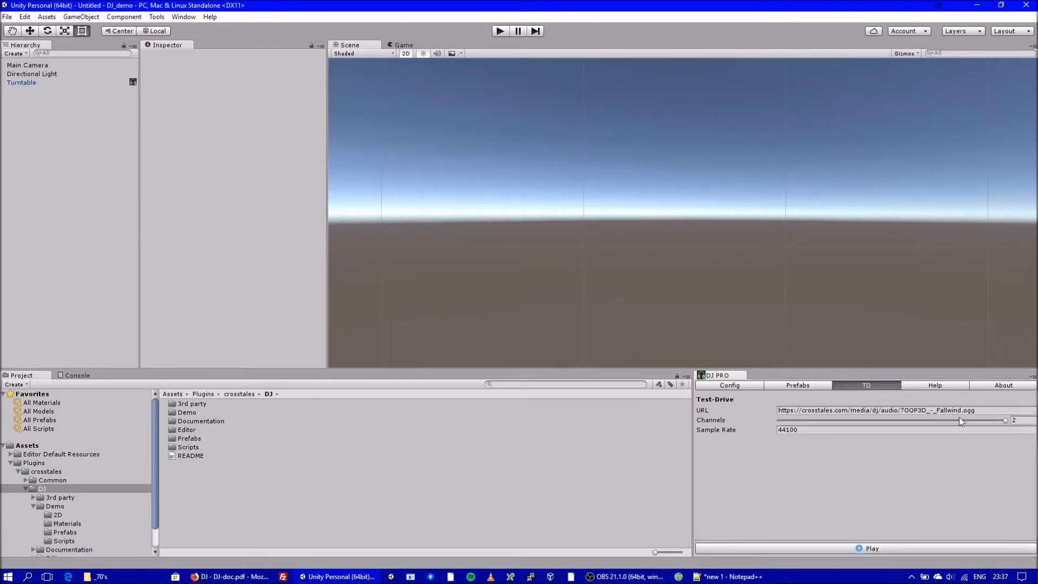
click(989, 407)
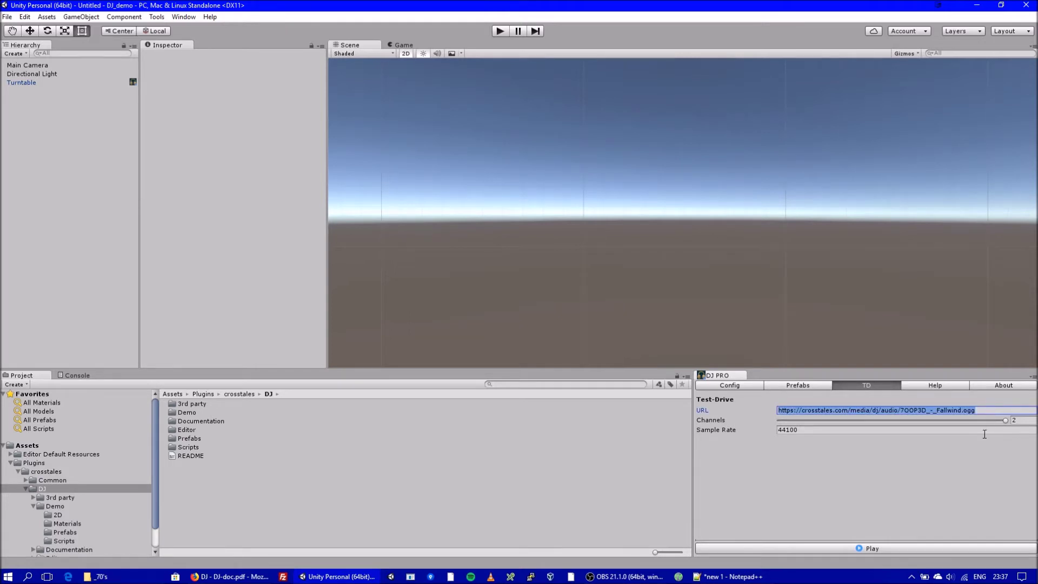
text(C:\Users\slaub_000\Desktop\Music\_70's\Bee Gees - Stayin' Alive.mp3)
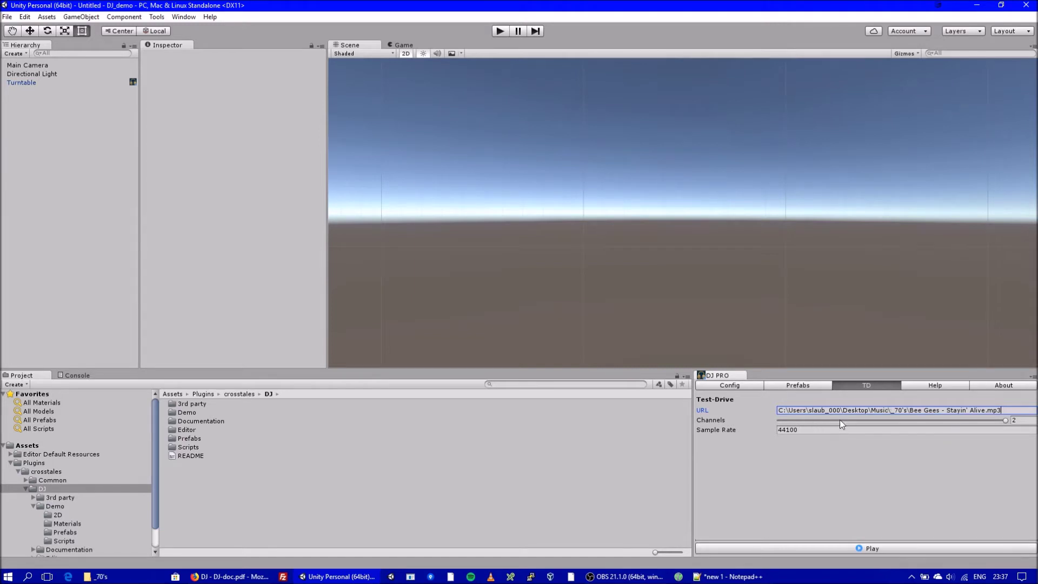
click(842, 549)
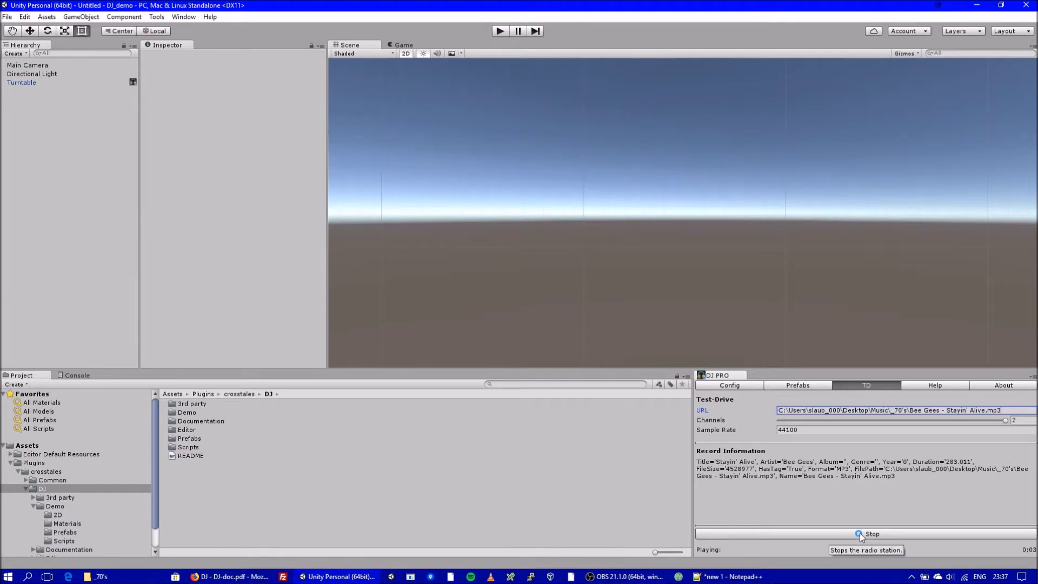
click(859, 533)
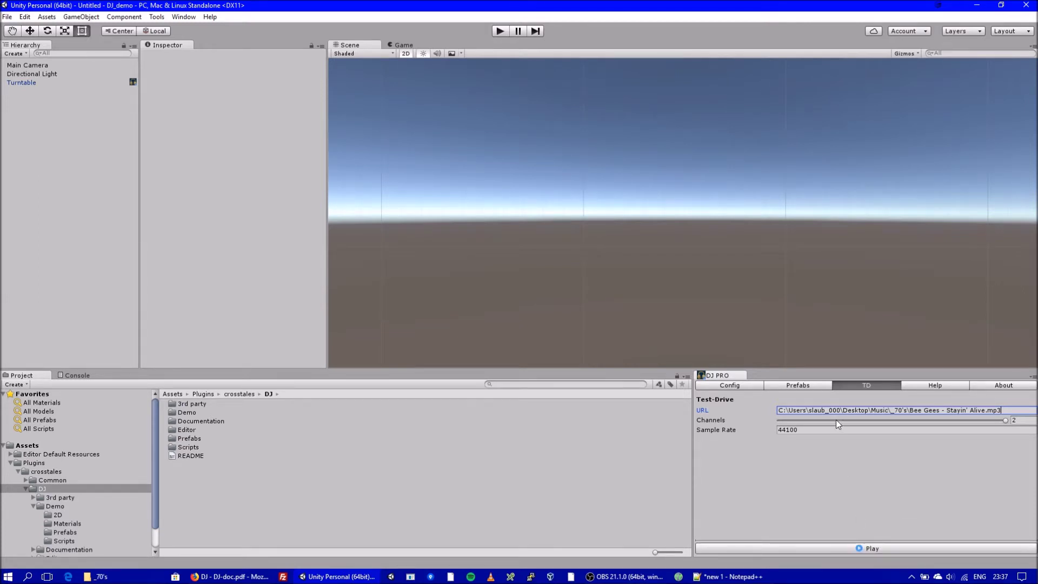
View the DJ PRO help resources and version information, and check for an update.
click(933, 384)
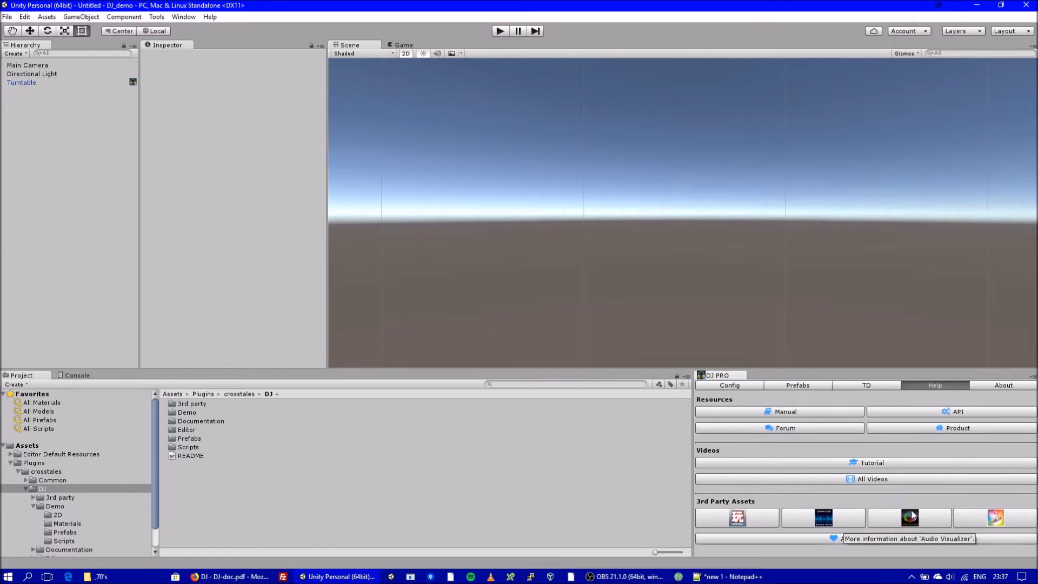
click(1001, 385)
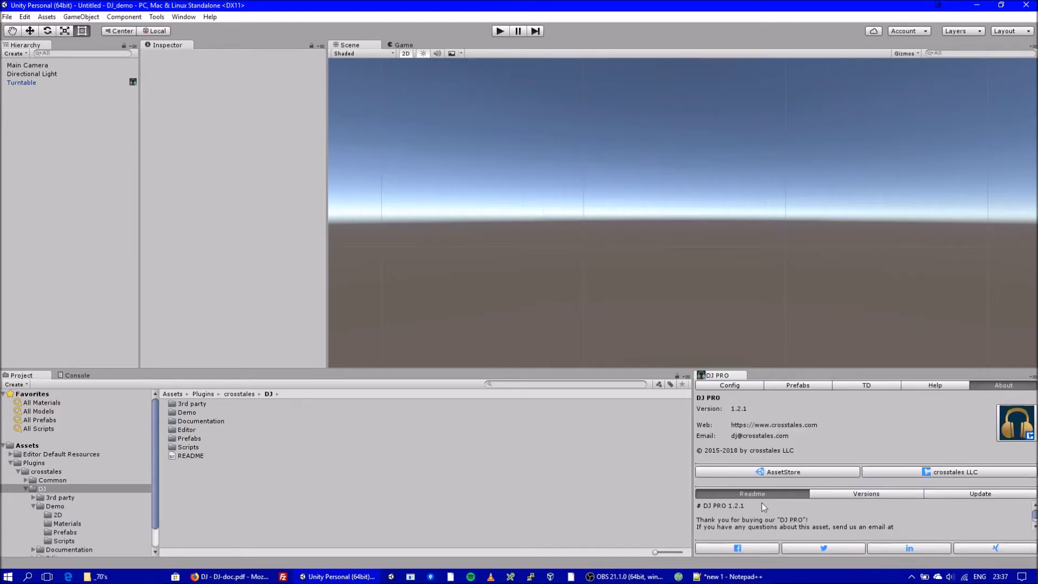
click(965, 494)
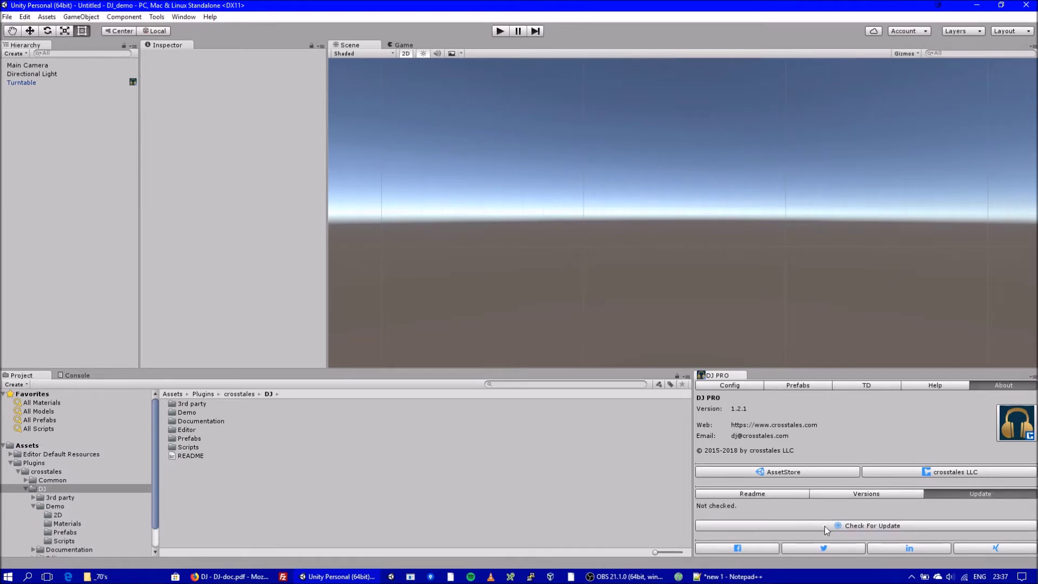
click(824, 526)
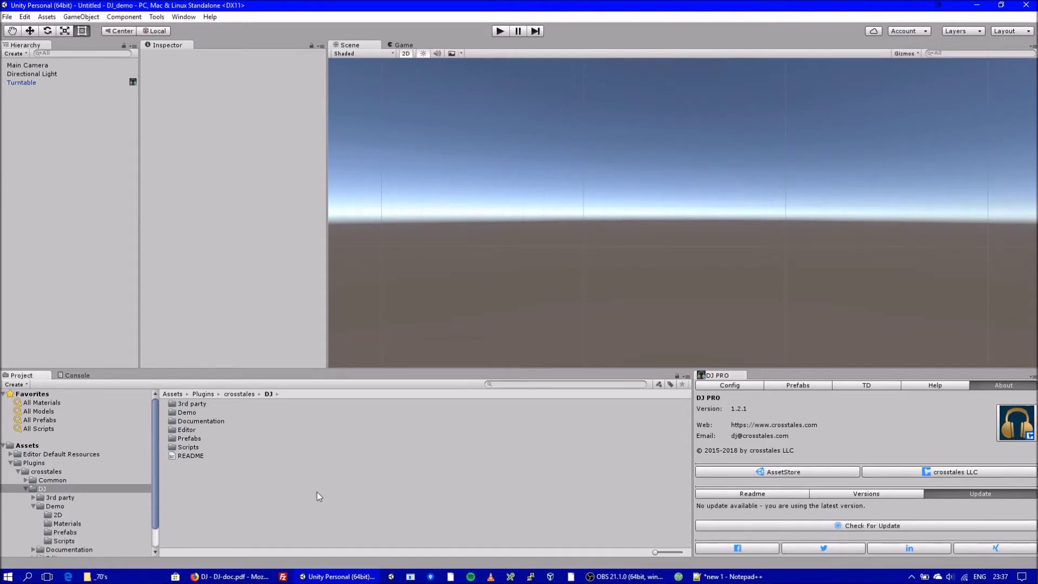
View DJ's 3rd party folder, and open the 01-Play scene from the Demo folder for a brief test run.
double_click(194, 404)
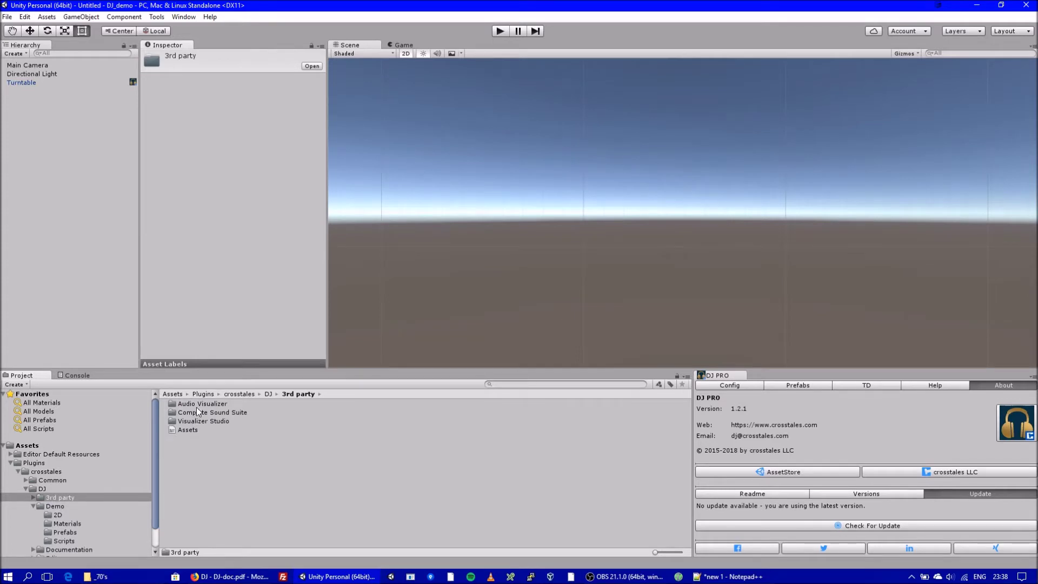
click(46, 508)
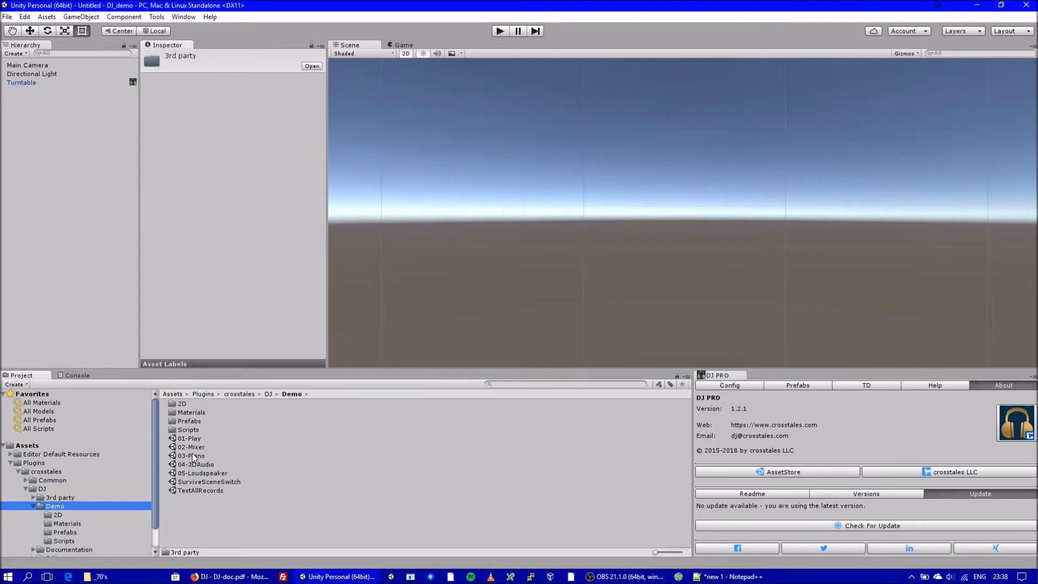
click(192, 442)
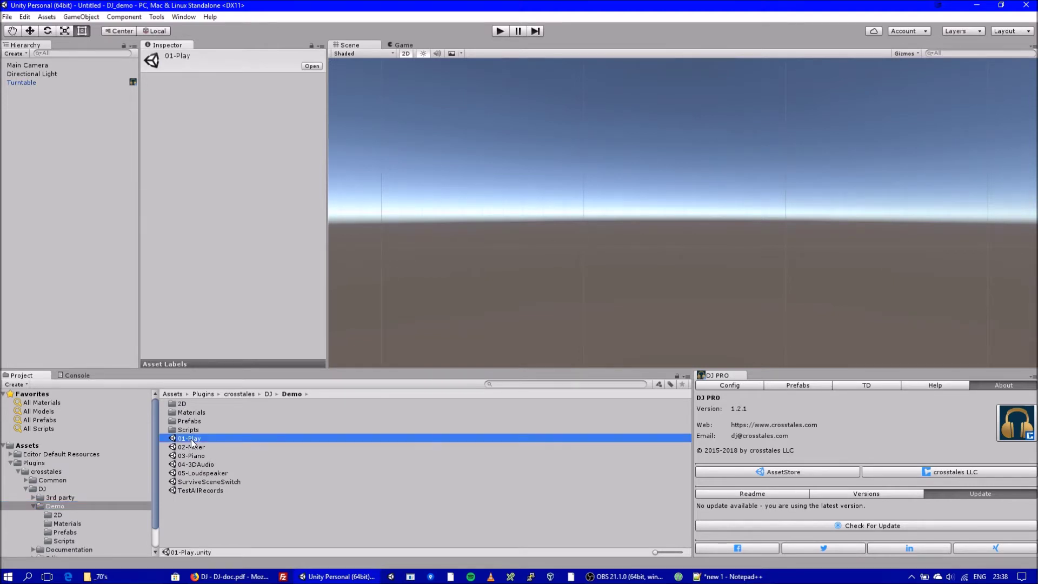
double_click(192, 442)
click(500, 31)
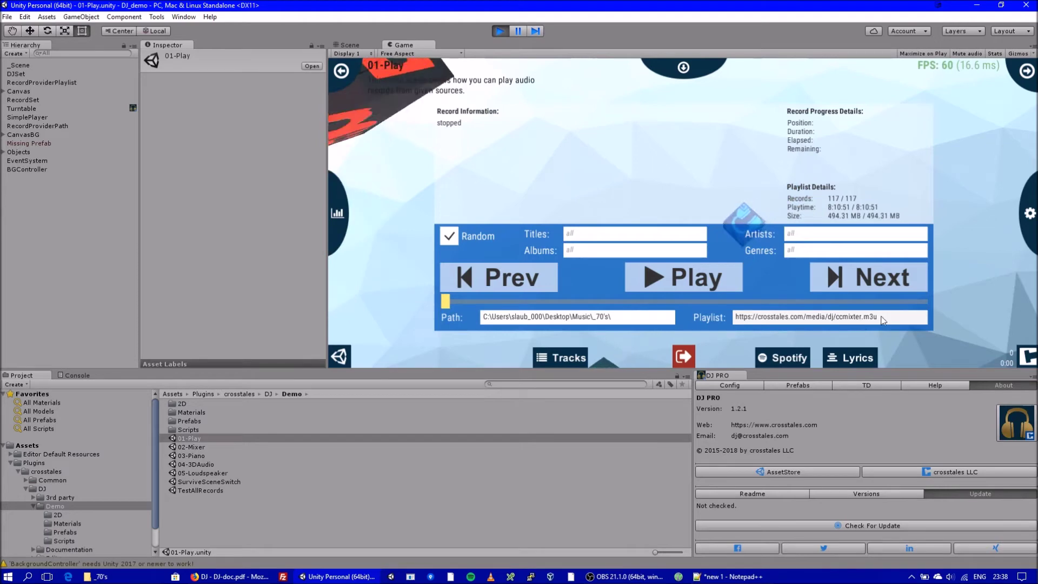
click(686, 359)
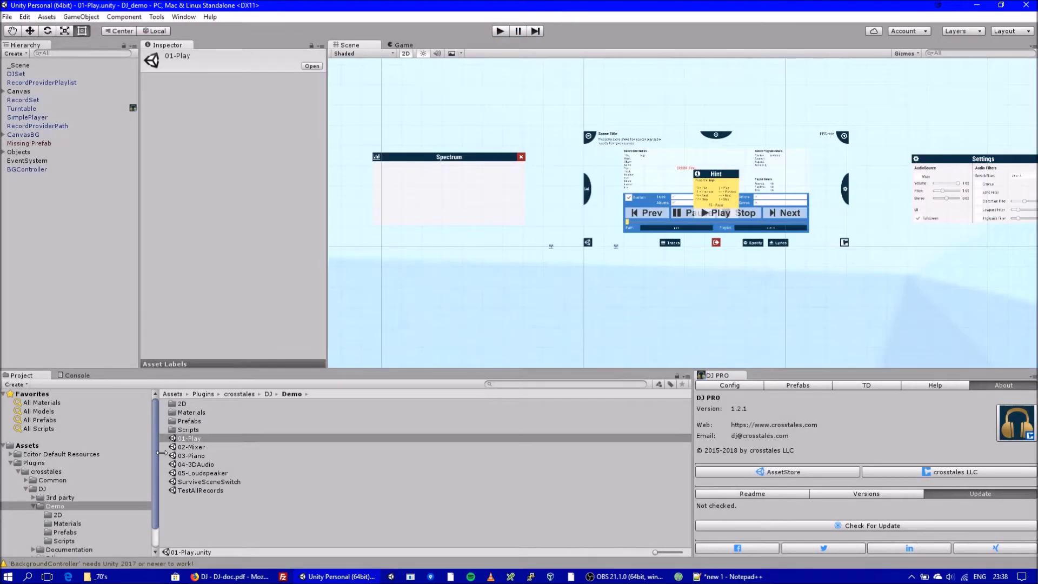
Open DJ-api from DJ's Documentation folder, skim its table of contents and close it.
click(48, 490)
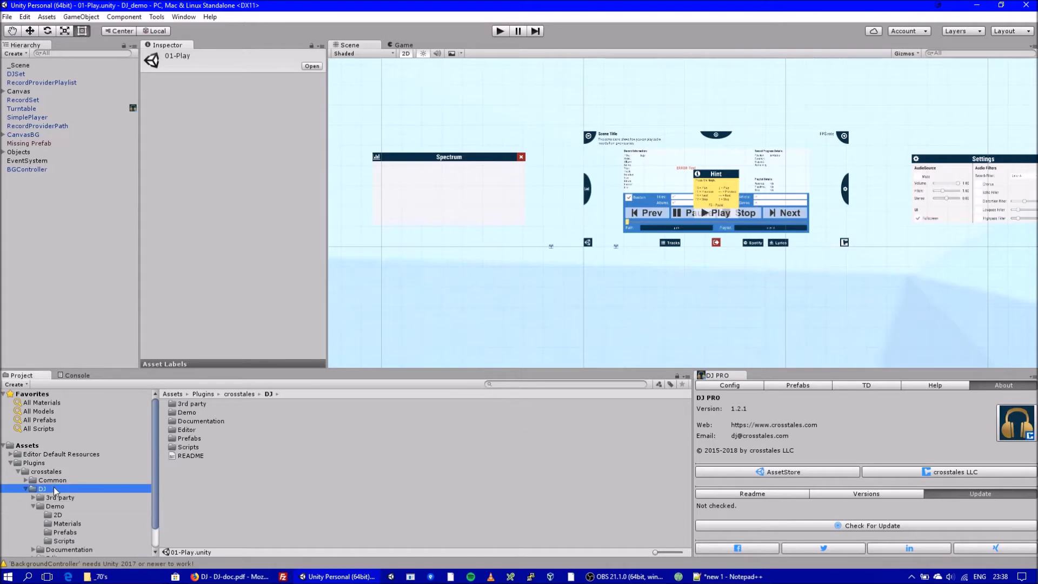
double_click(217, 422)
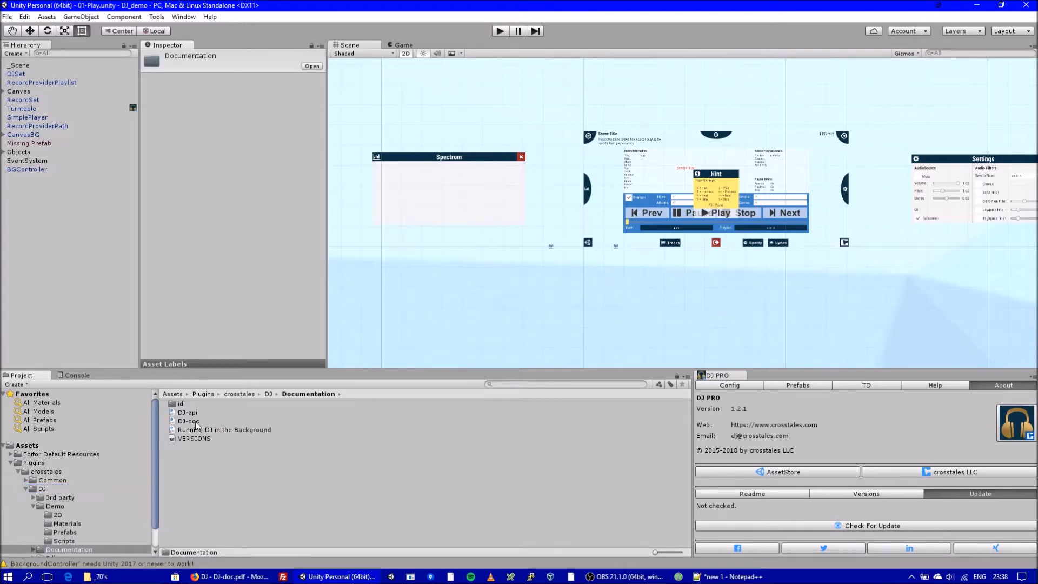
click(197, 414)
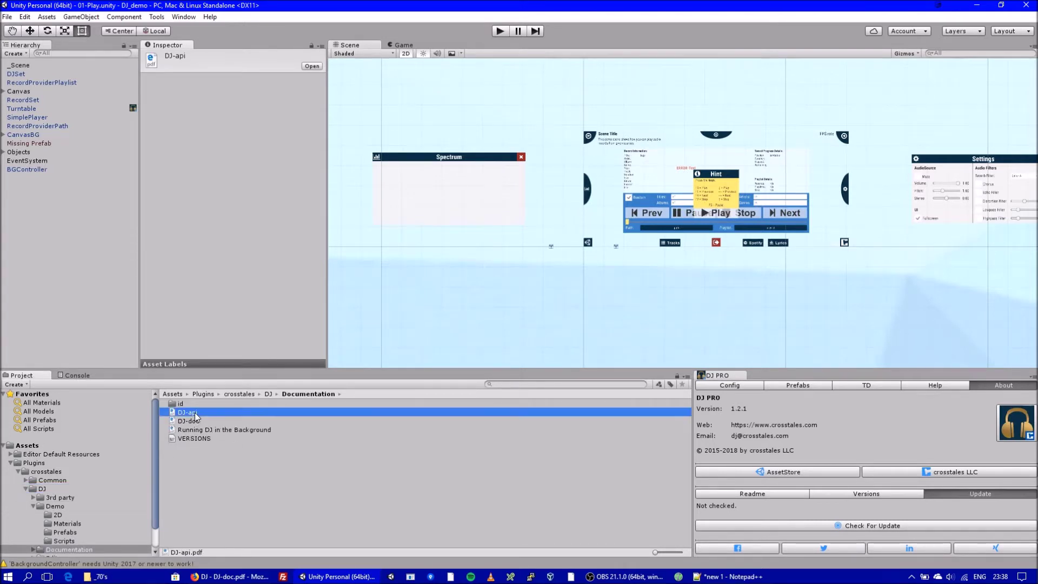
double_click(196, 414)
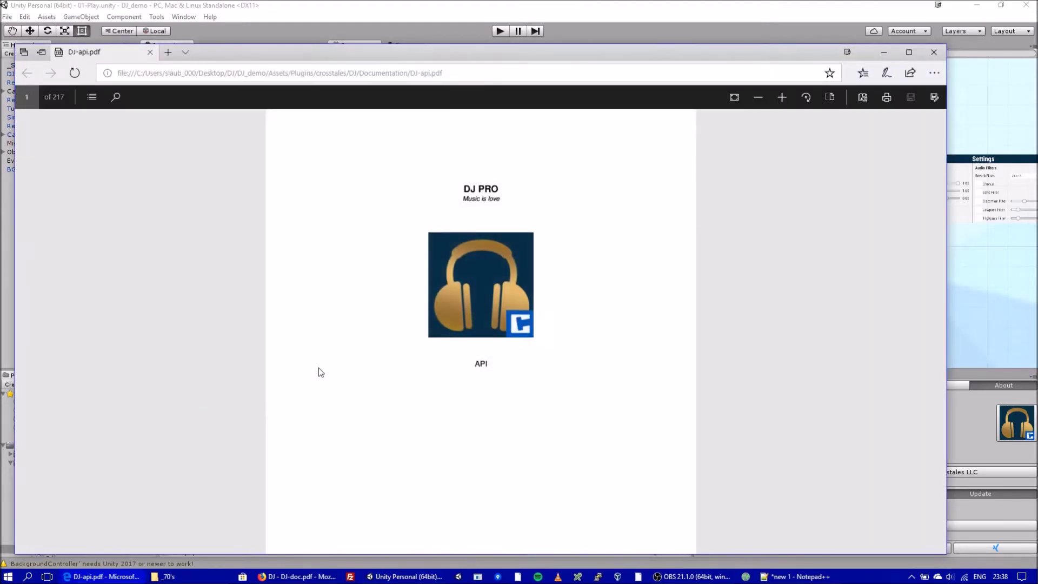
scroll(392, 281, down, 15)
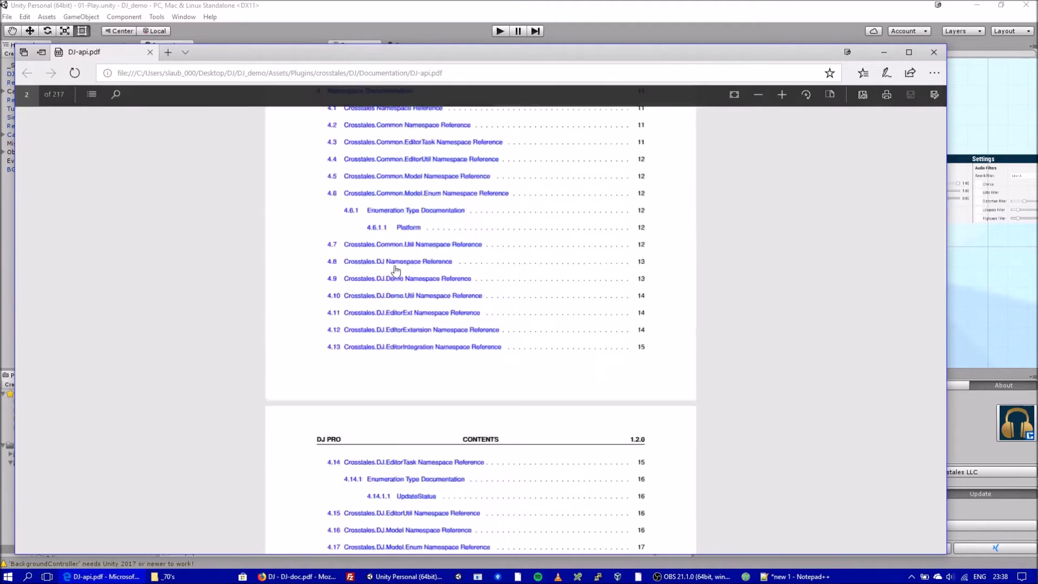
scroll(394, 271, down, 20)
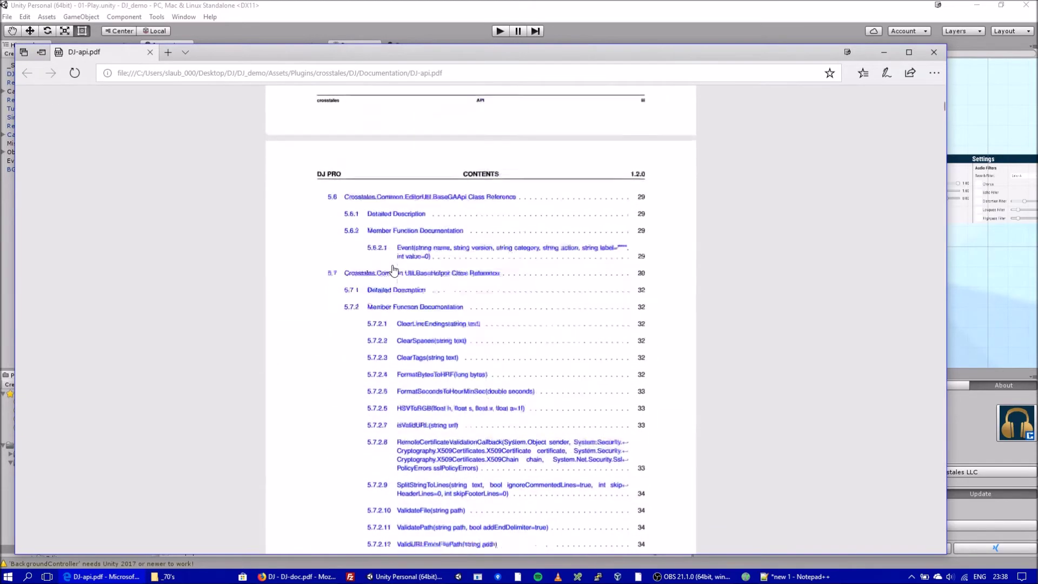
scroll(393, 271, down, 10)
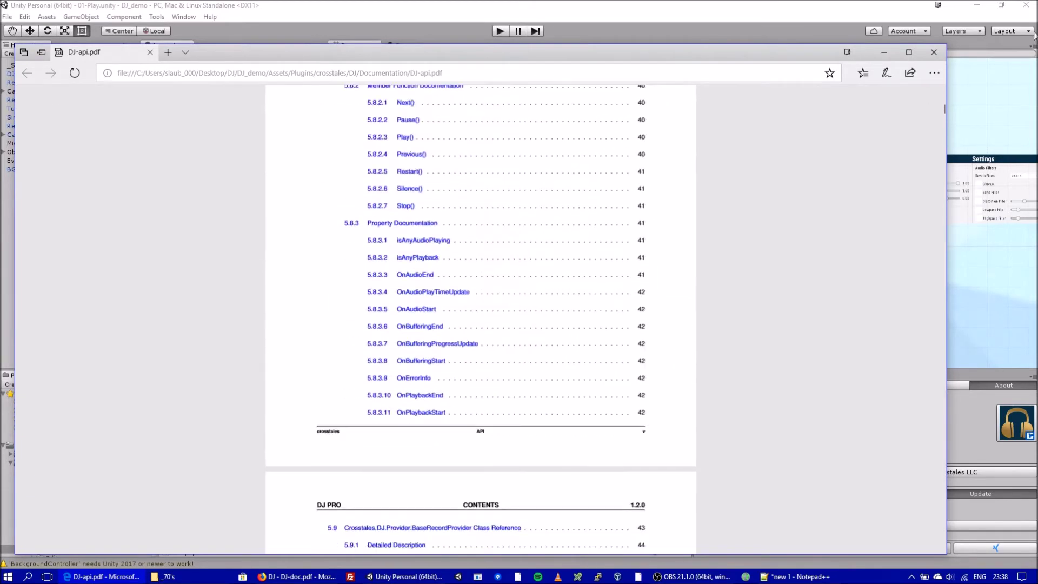
click(934, 52)
Open the DJ-doc manual, skim its overview and demonstration chapters, and close it.
double_click(208, 420)
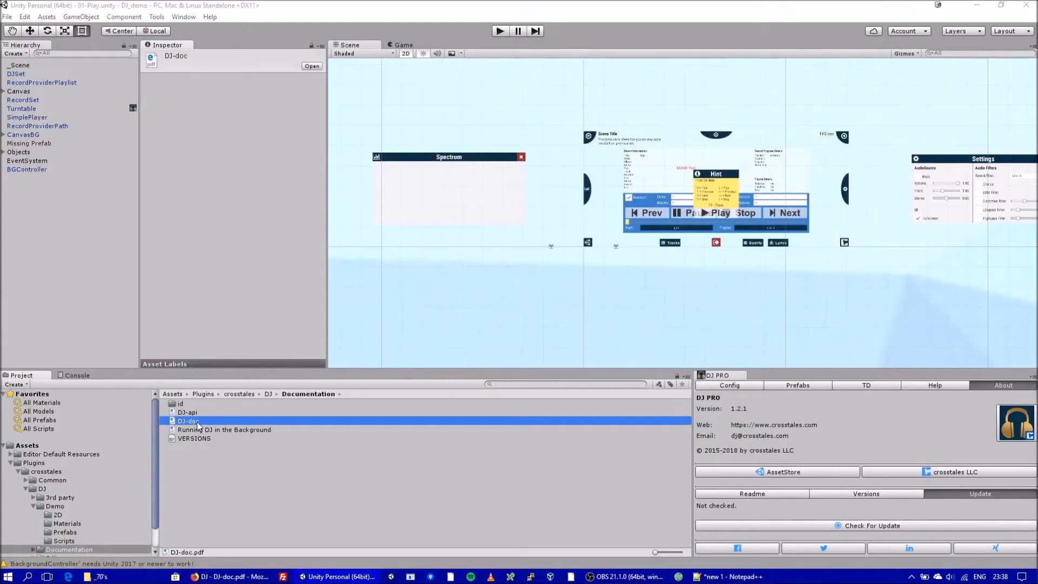
scroll(470, 343, down, 7)
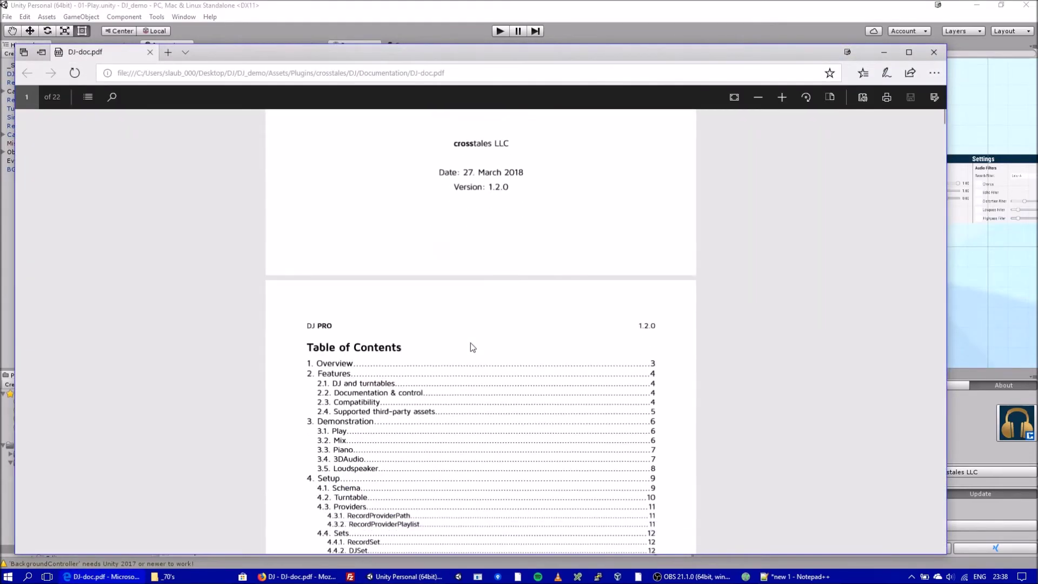
scroll(487, 362, down, 15)
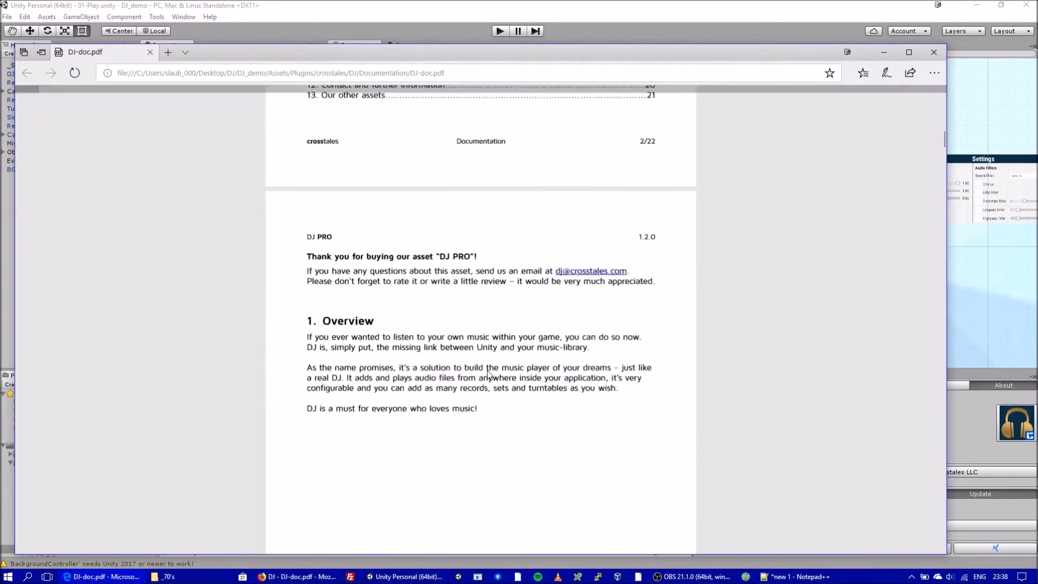
scroll(488, 370, down, 20)
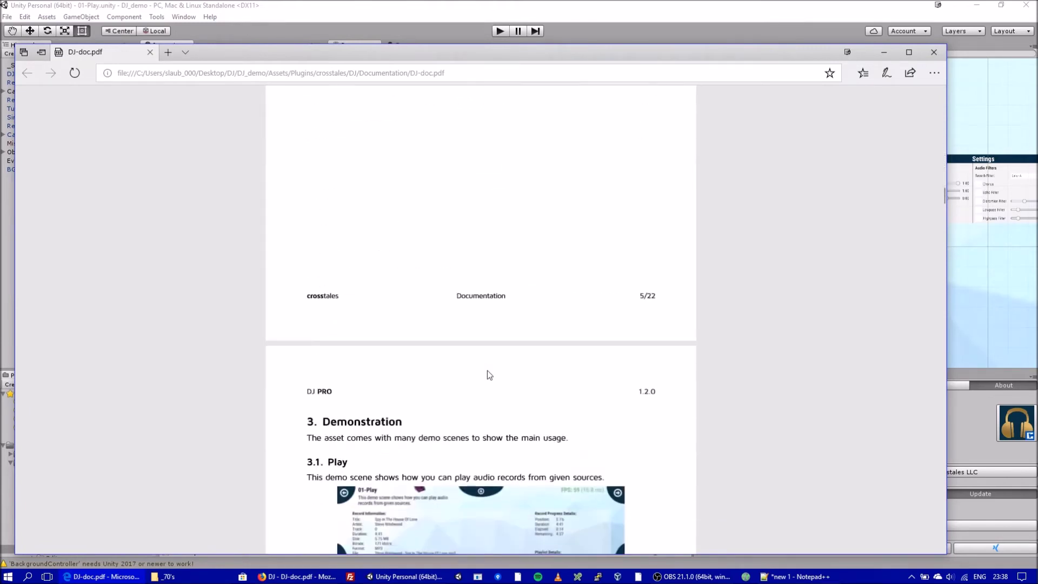
scroll(488, 370, down, 20)
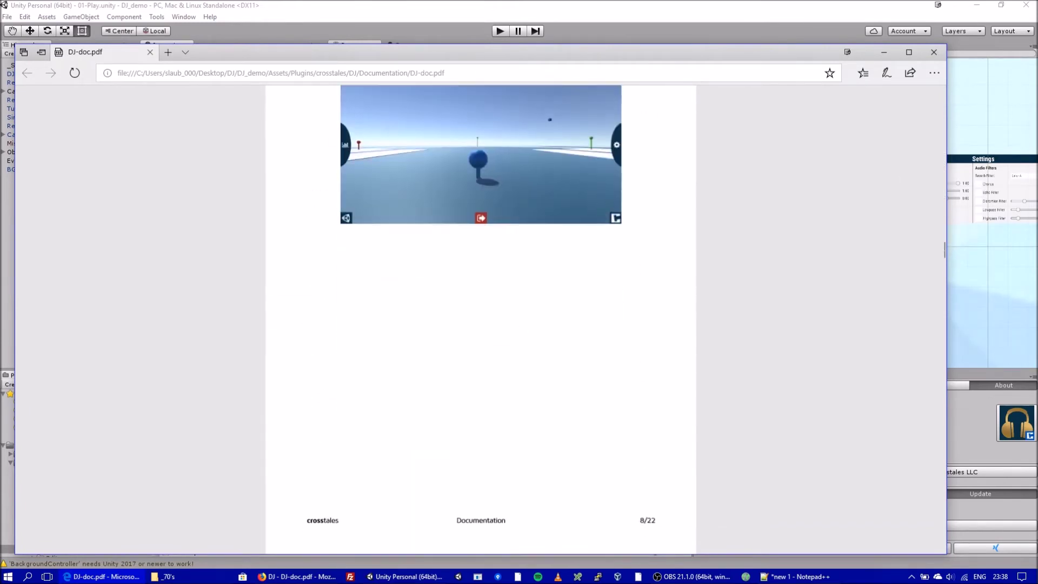
click(933, 52)
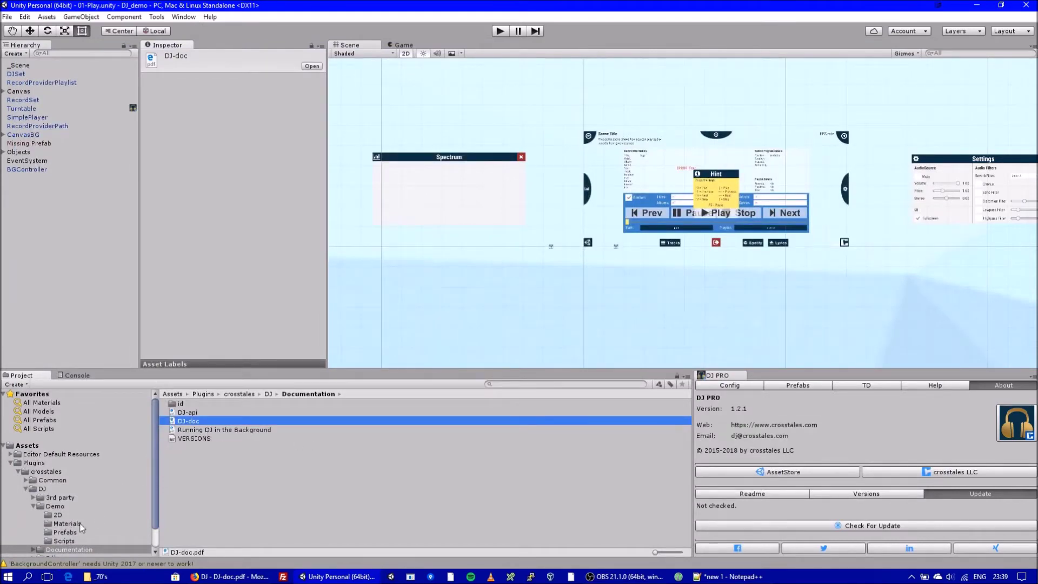
Show the contents of the DJ folder and create a new scene.
scroll(54, 508, down, 2)
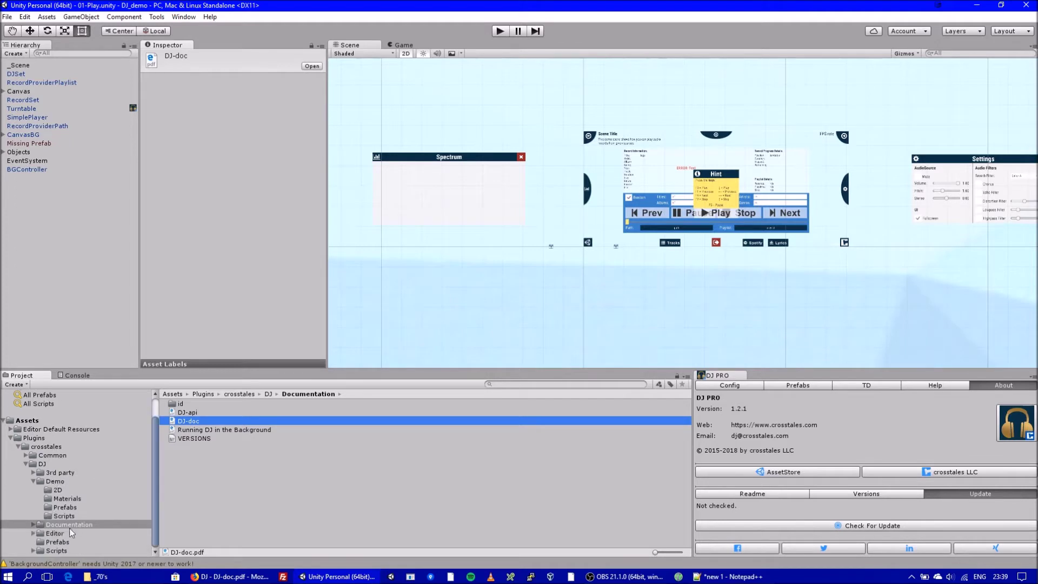
click(46, 464)
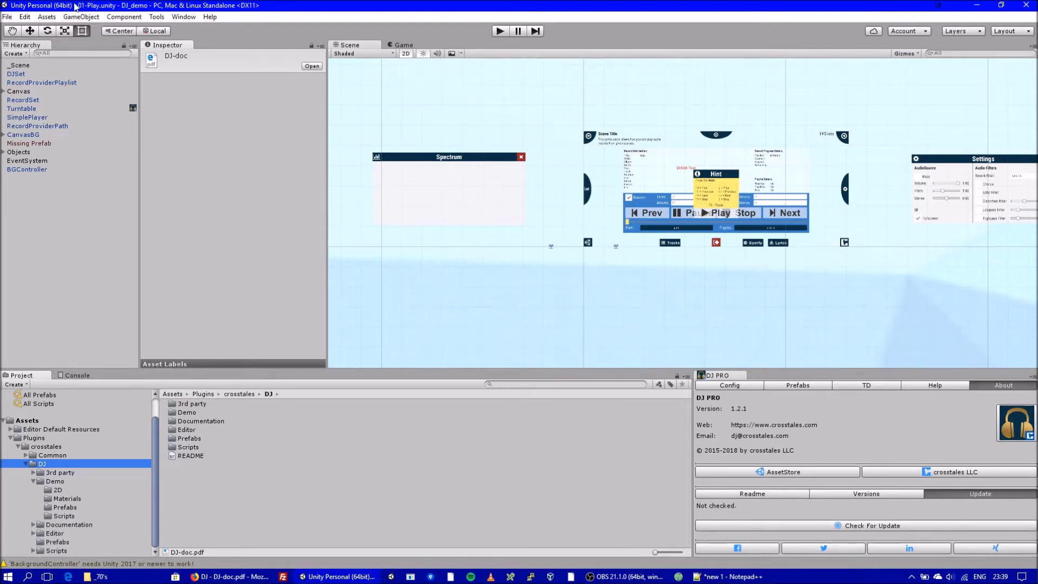
click(8, 16)
click(16, 30)
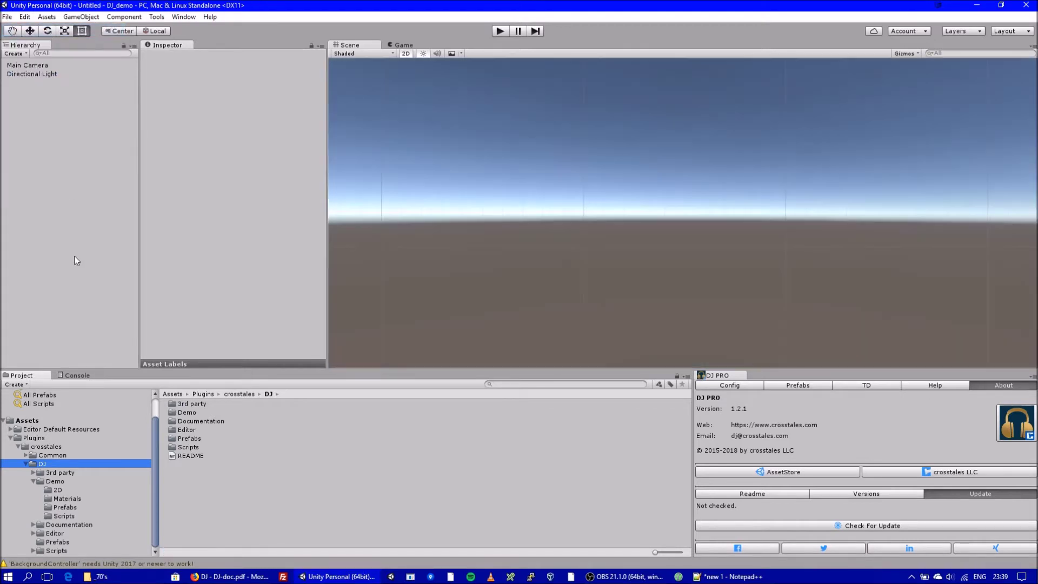
Examine the available DJ PRO prefabs and the different places in the editor from which they can be added.
click(793, 385)
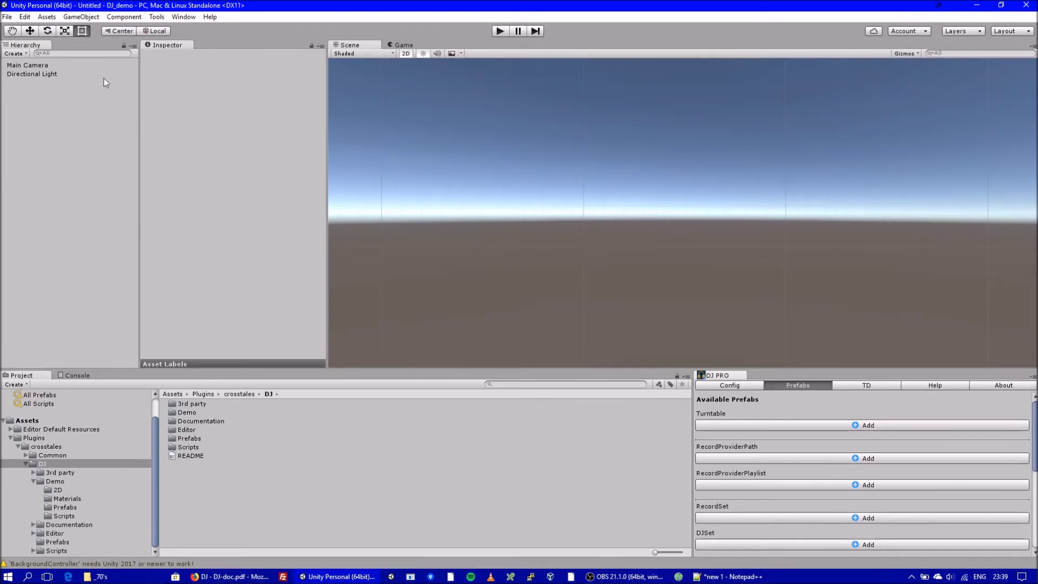
click(156, 17)
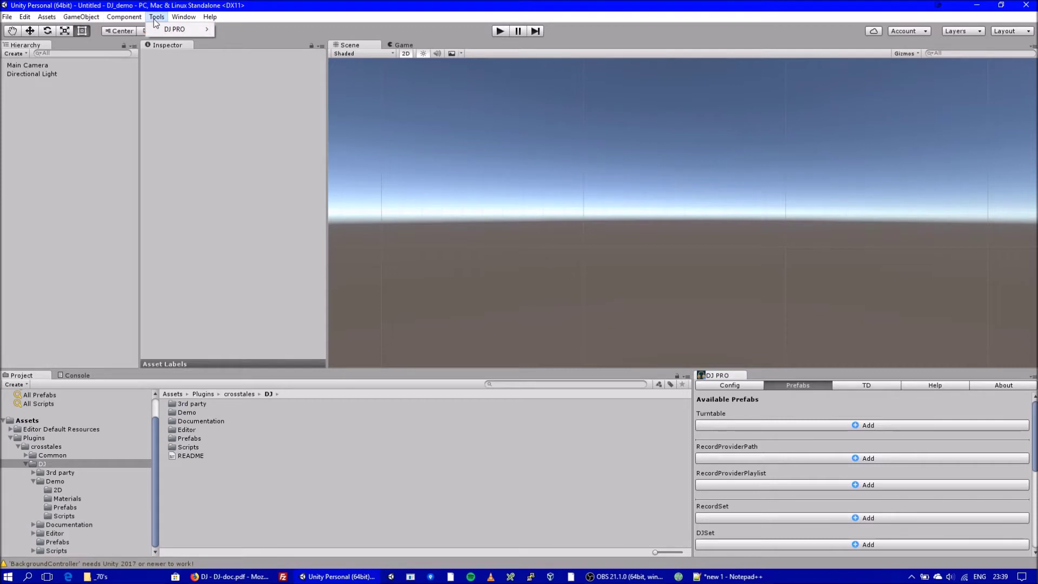
mouse_move(165, 30)
mouse_move(270, 45)
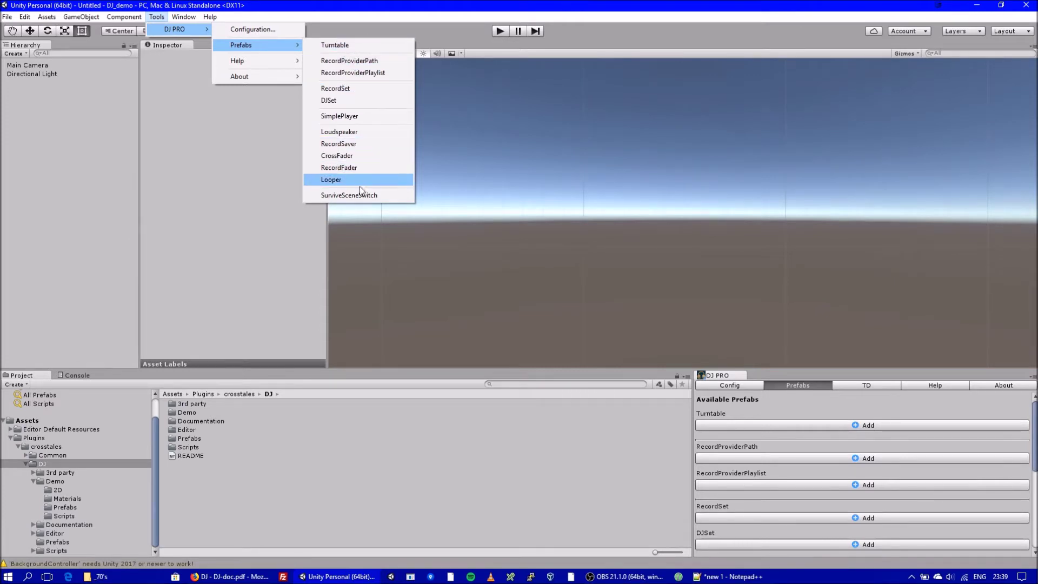
click(71, 138)
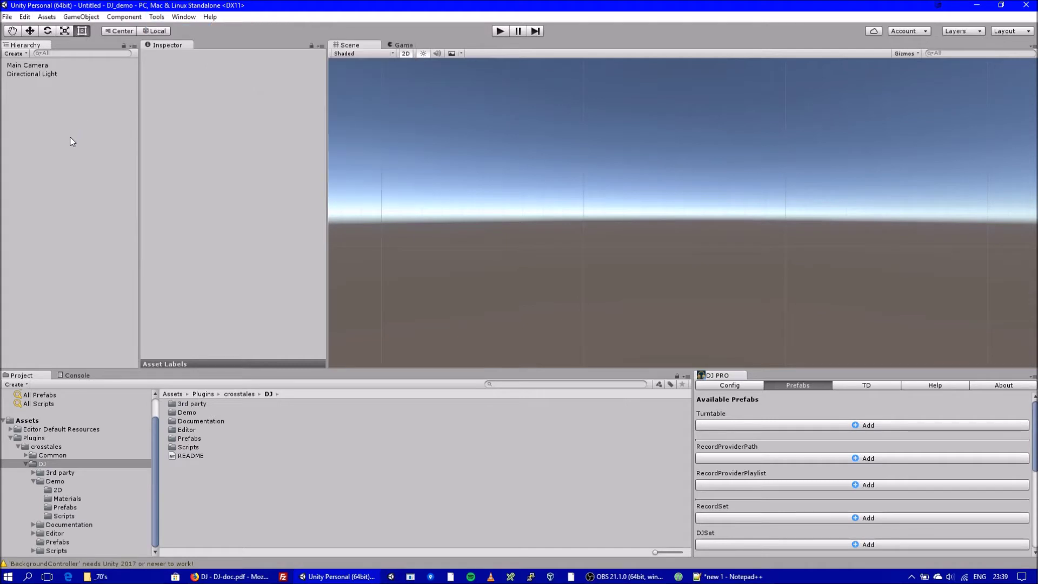
right_click(54, 271)
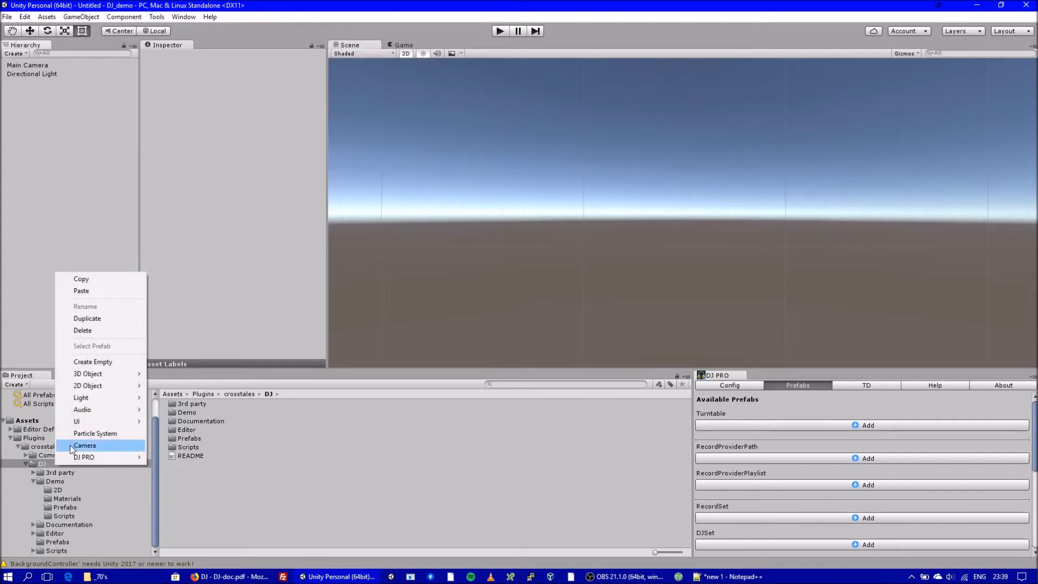
mouse_move(80, 461)
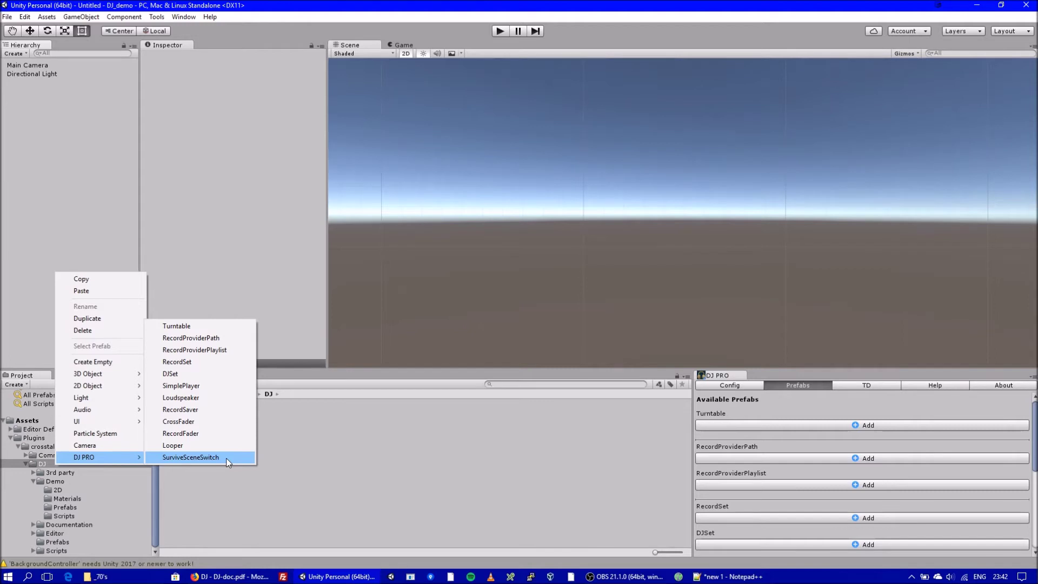
click(98, 157)
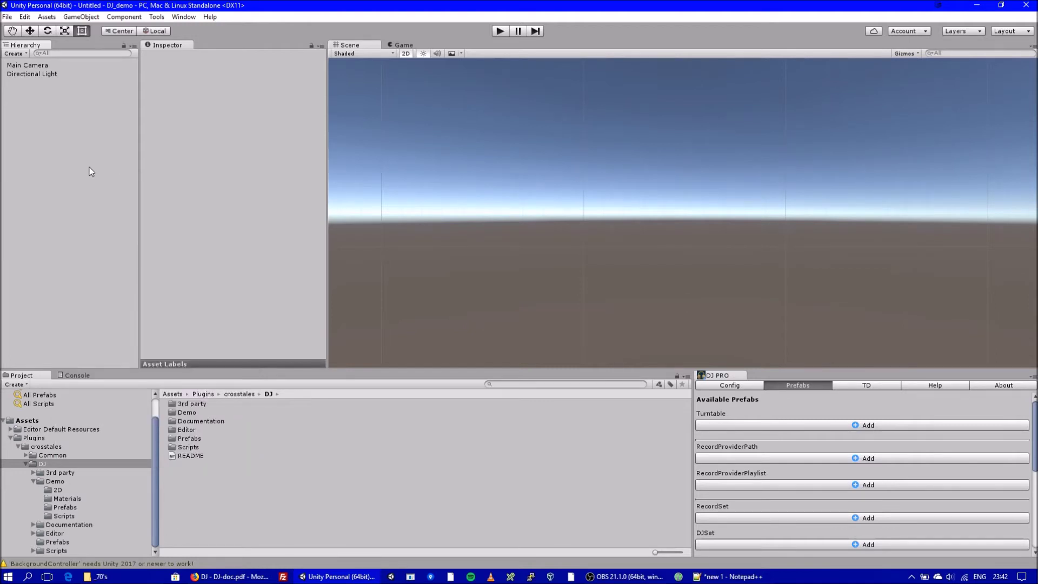
Add a Turntable prefab to the scene, select it and enlarge the Inspector to show its settings.
right_click(56, 131)
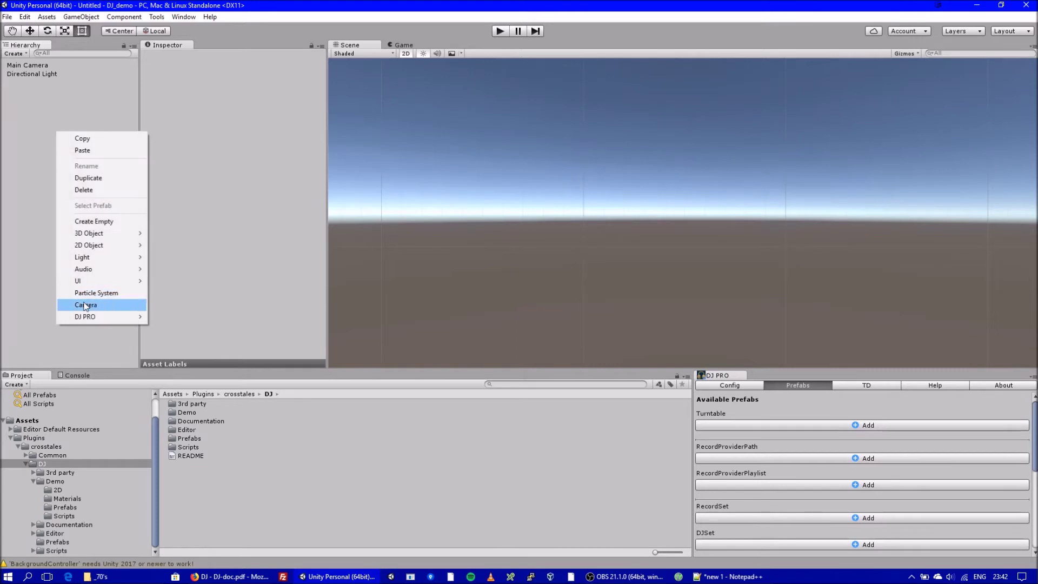
mouse_move(89, 316)
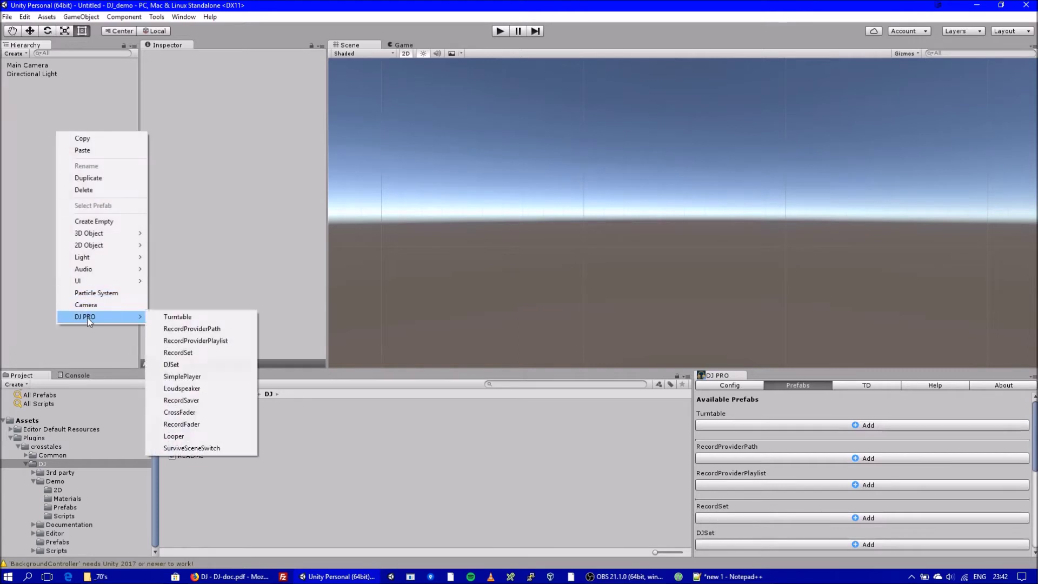
click(199, 316)
click(27, 83)
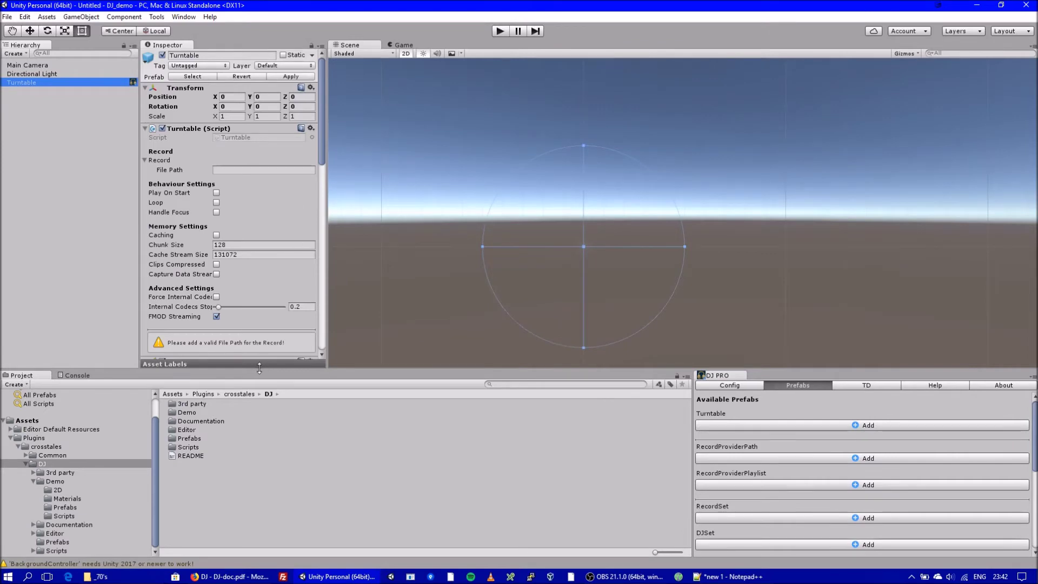
drag(259, 368, 259, 409)
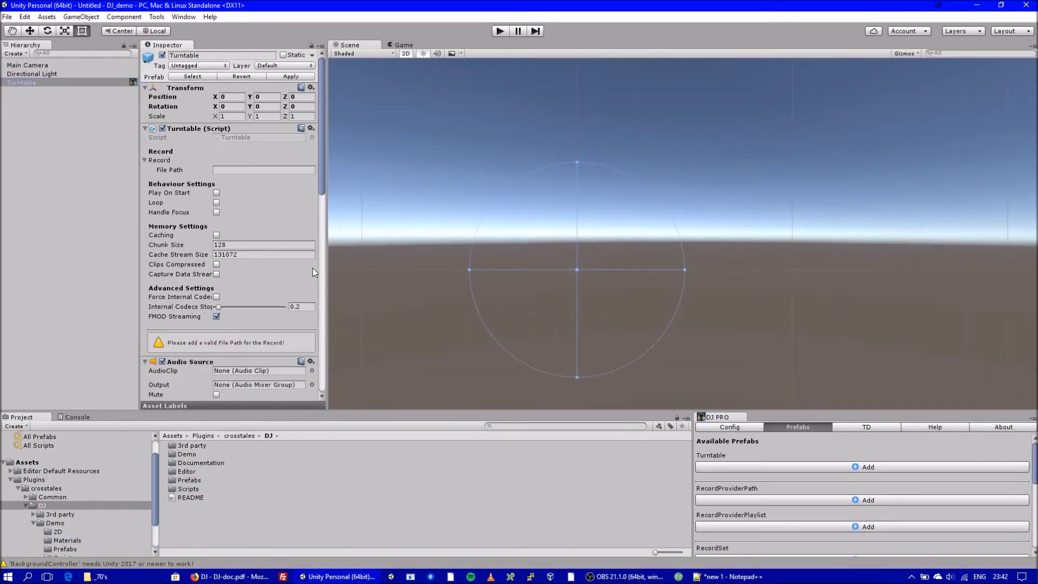
drag(328, 264, 348, 262)
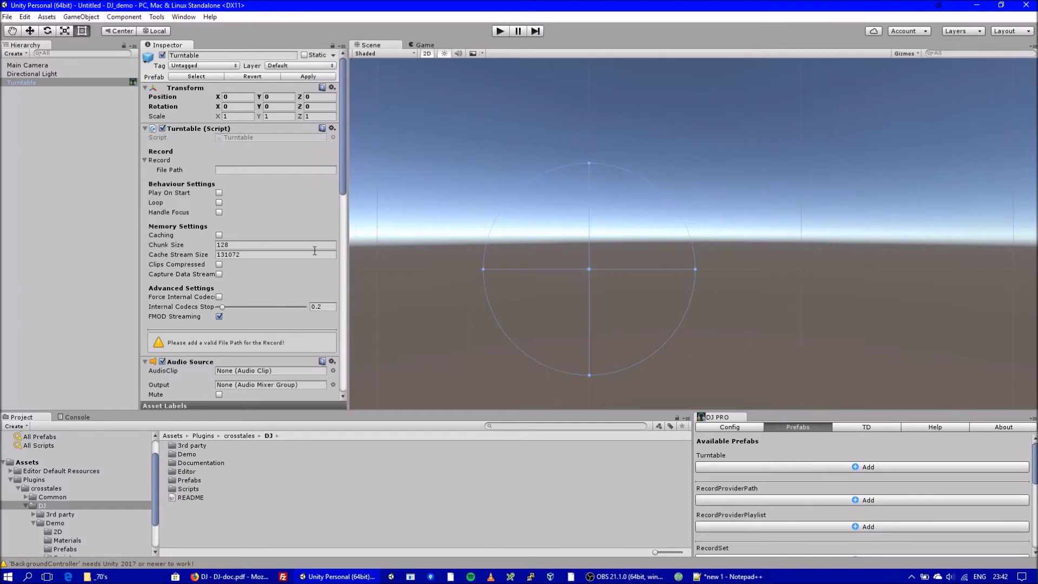
Set the Turntable's record file path to Bee Gees - Stayin' Alive.mp3 in the _70's music folder and test-play the record briefly.
click(237, 169)
key(ctrl+v)
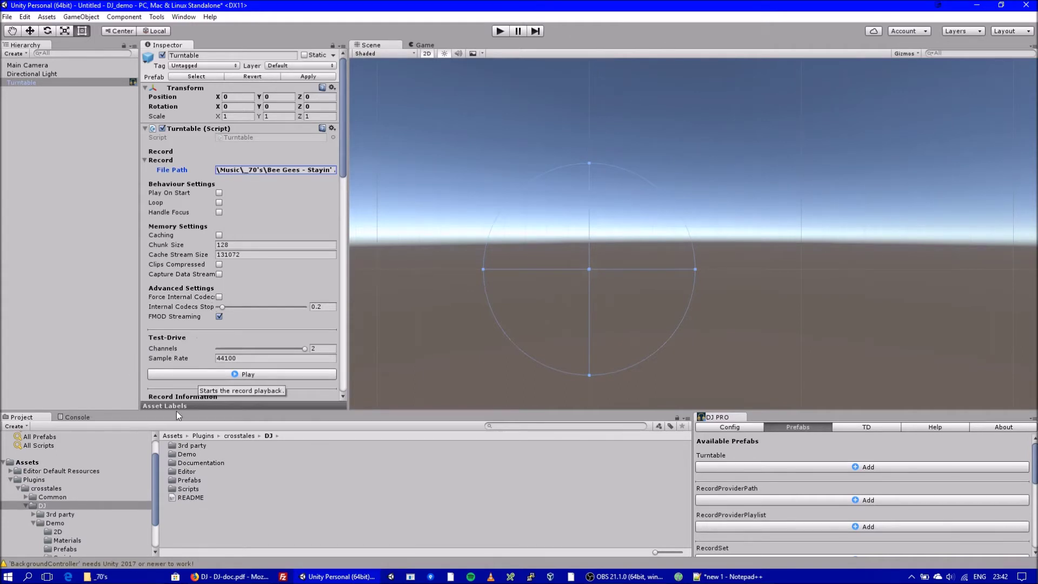
scroll(223, 228, down, 2)
click(249, 342)
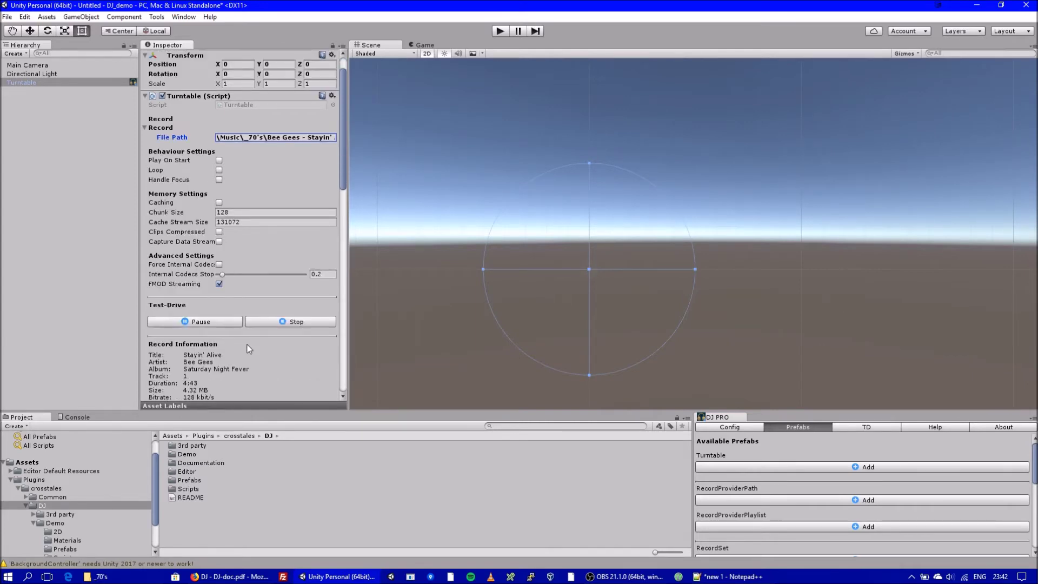
scroll(248, 348, down, 4)
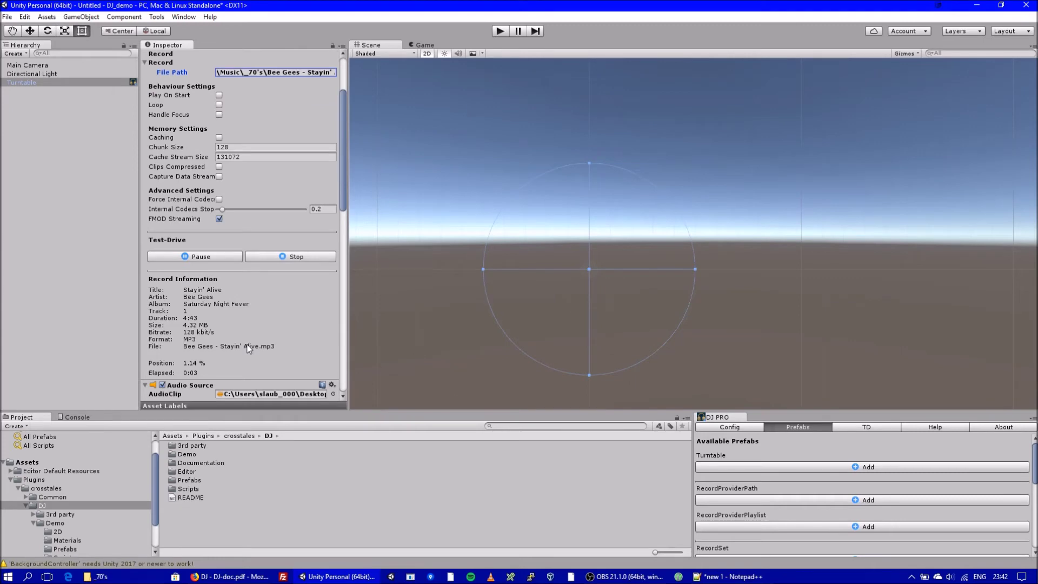
click(249, 259)
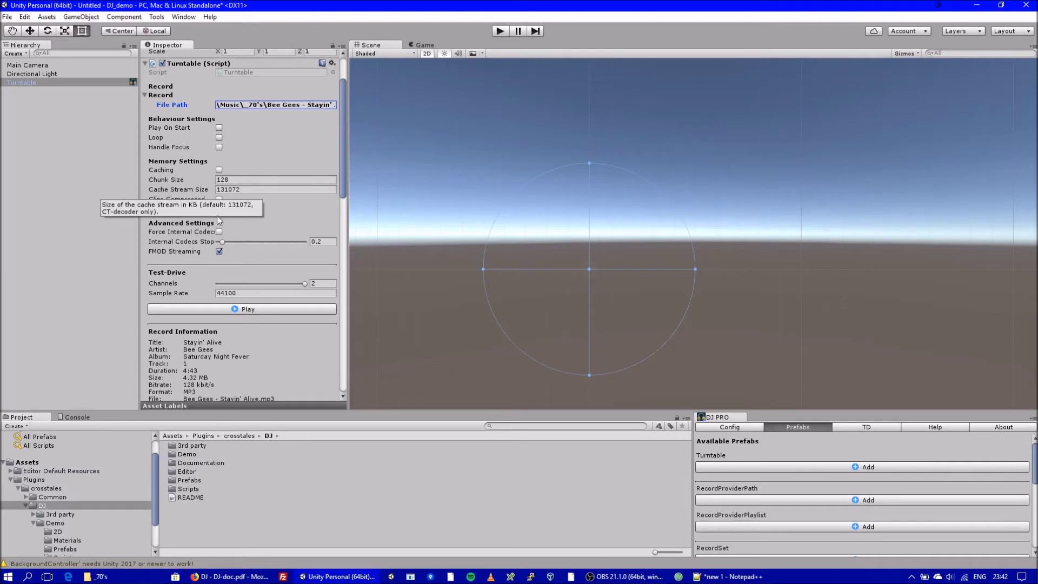
scroll(233, 254, up, 3)
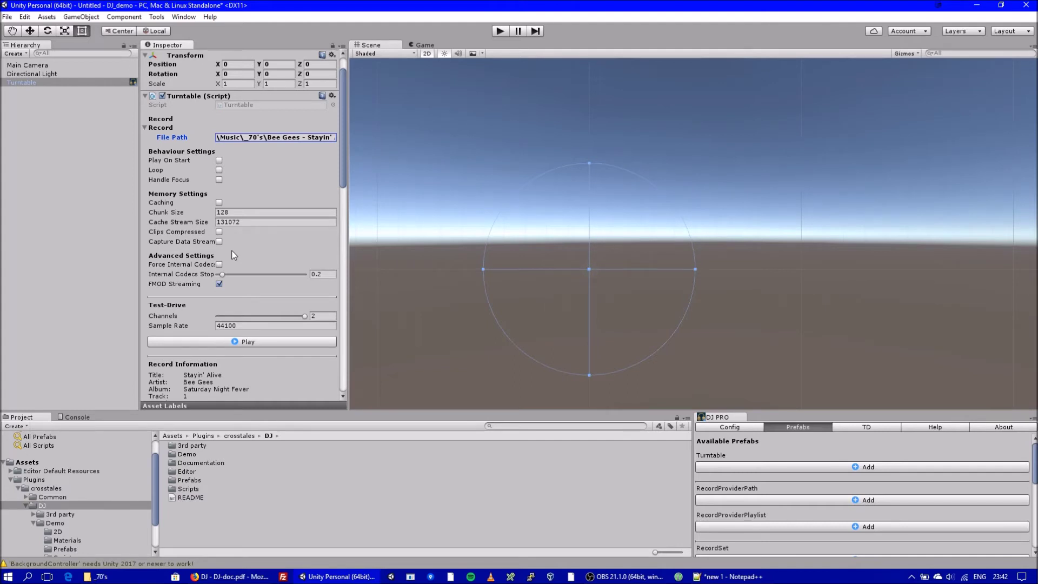
scroll(224, 251, up, 3)
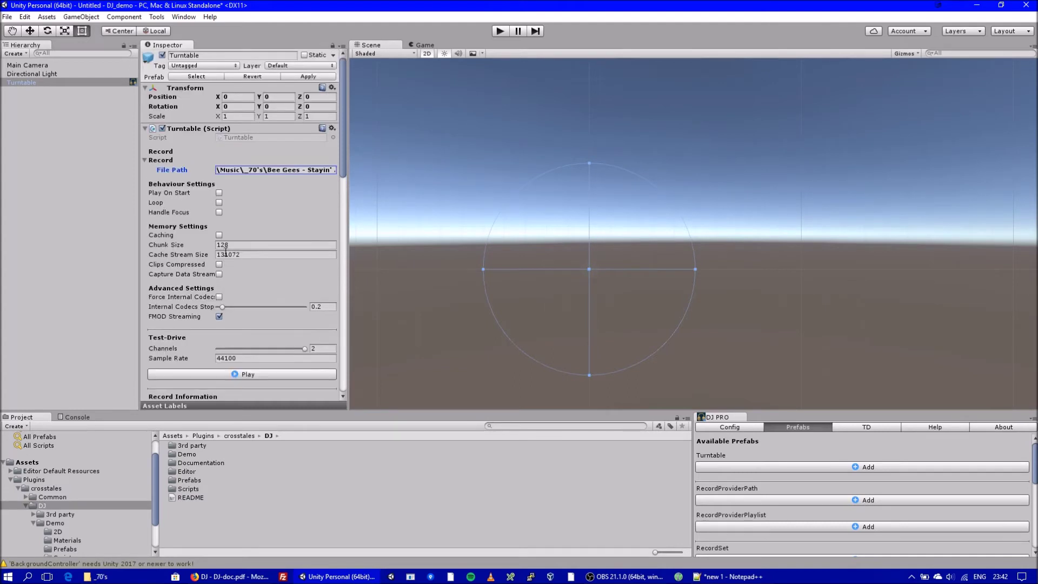
Add a RecordProviderPath prefab, select it and widen the Inspector to show its full music path.
right_click(30, 139)
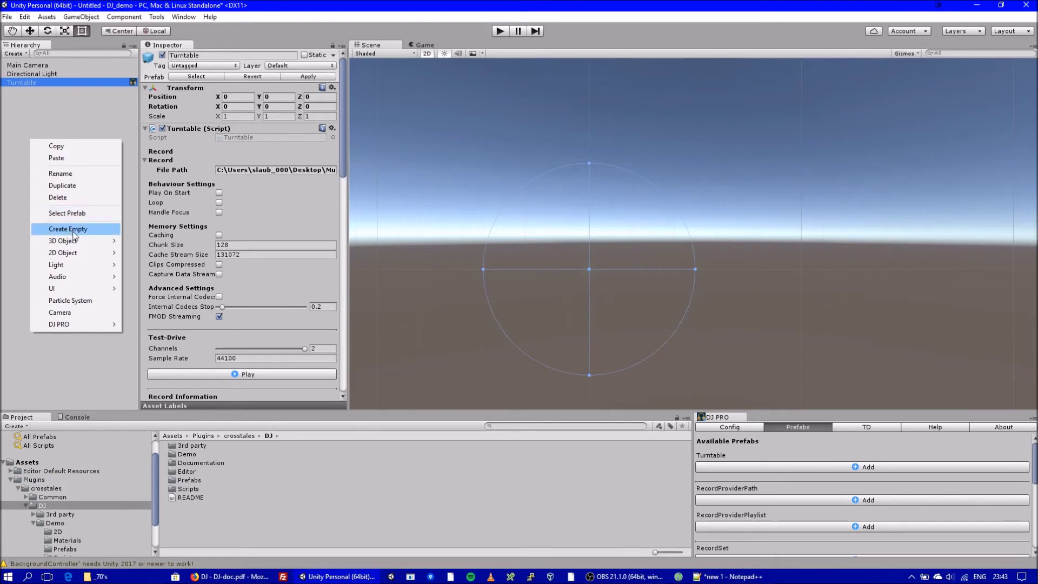
mouse_move(110, 326)
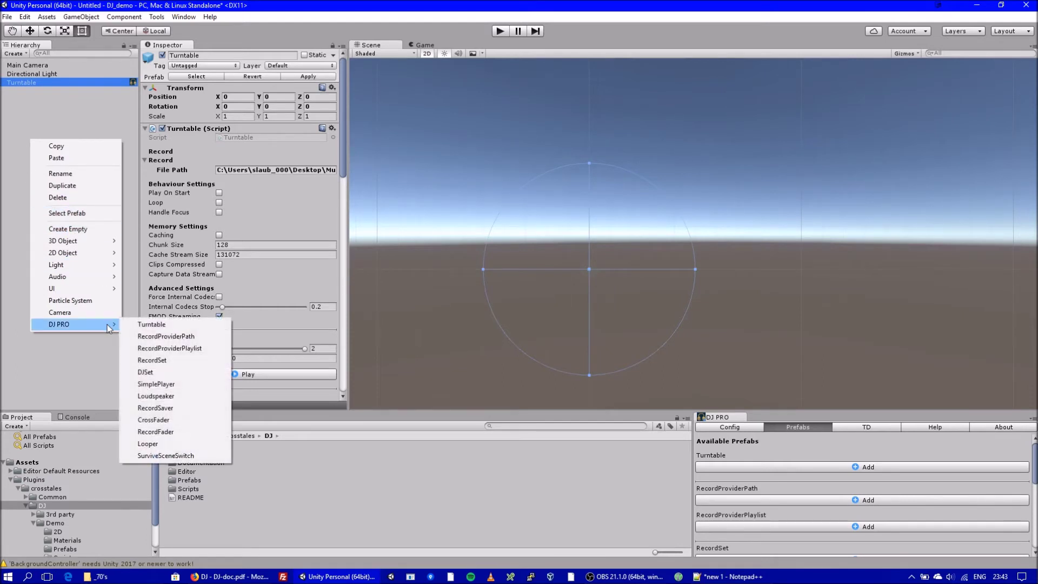
click(179, 335)
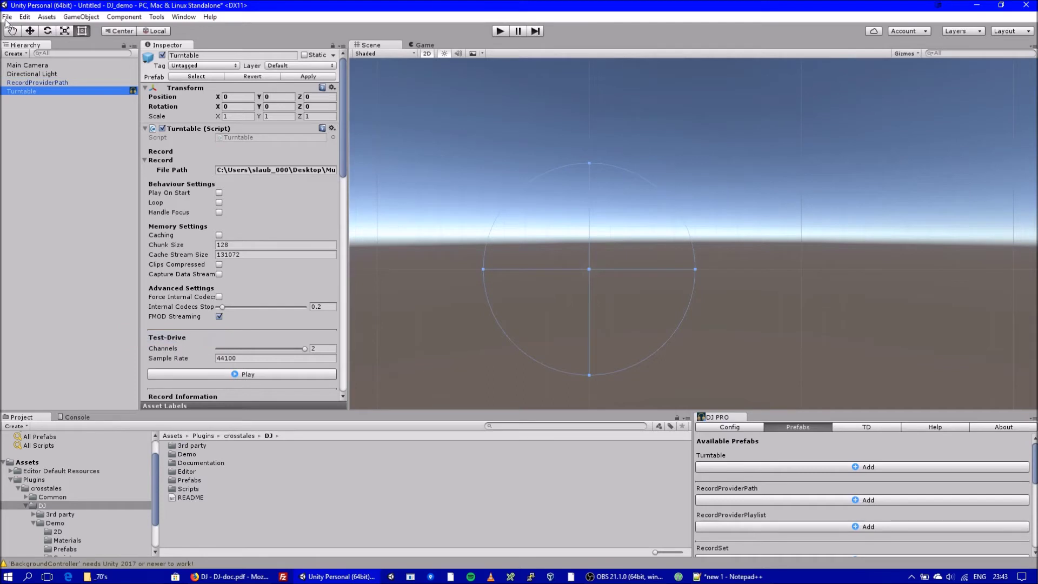
click(64, 84)
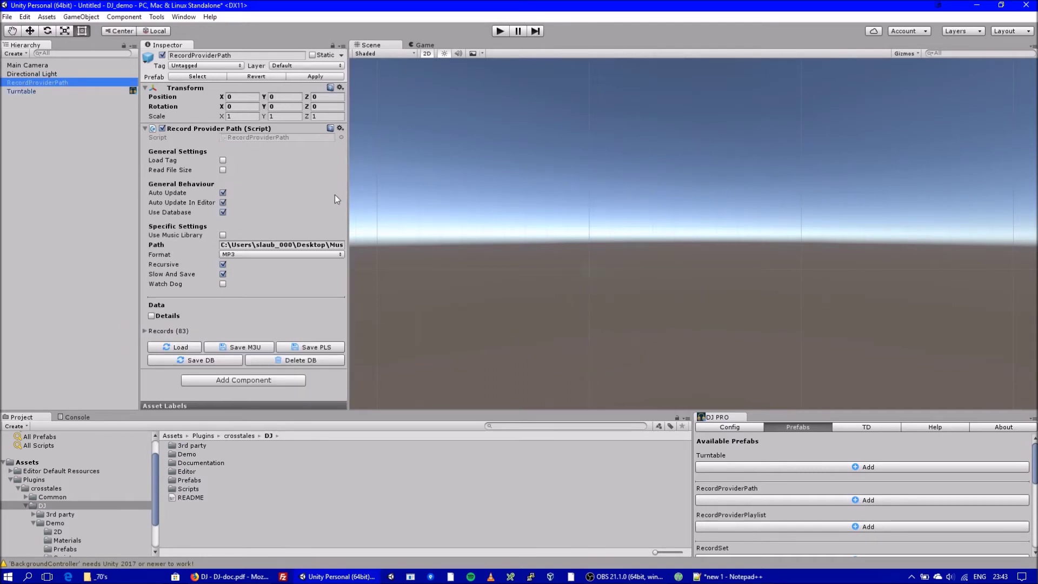
drag(349, 193, 444, 194)
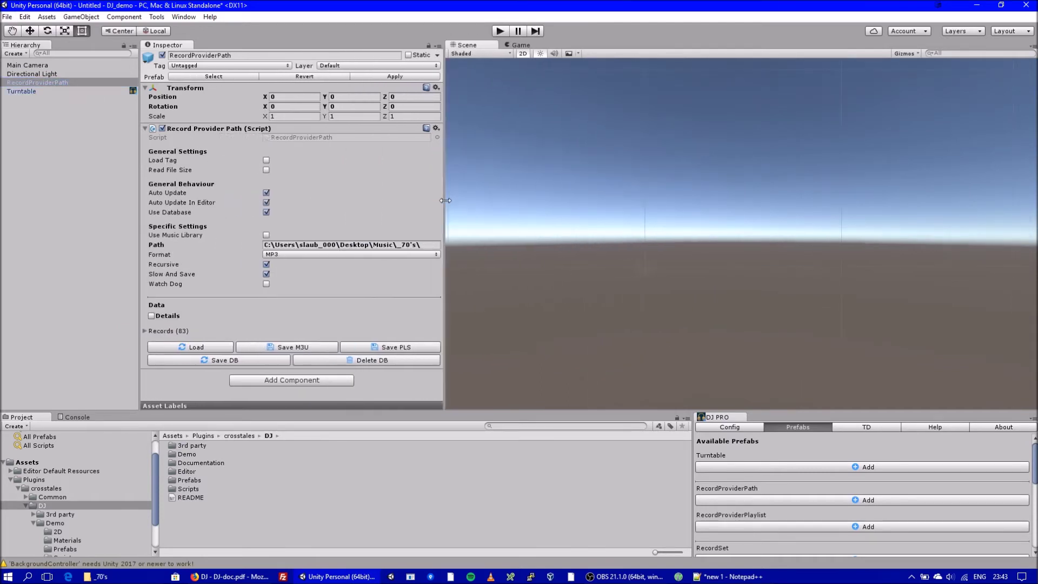
Inspect the RecordProviderPath's path setting, then expand its Records list, skim the songs and collapse it again.
click(435, 246)
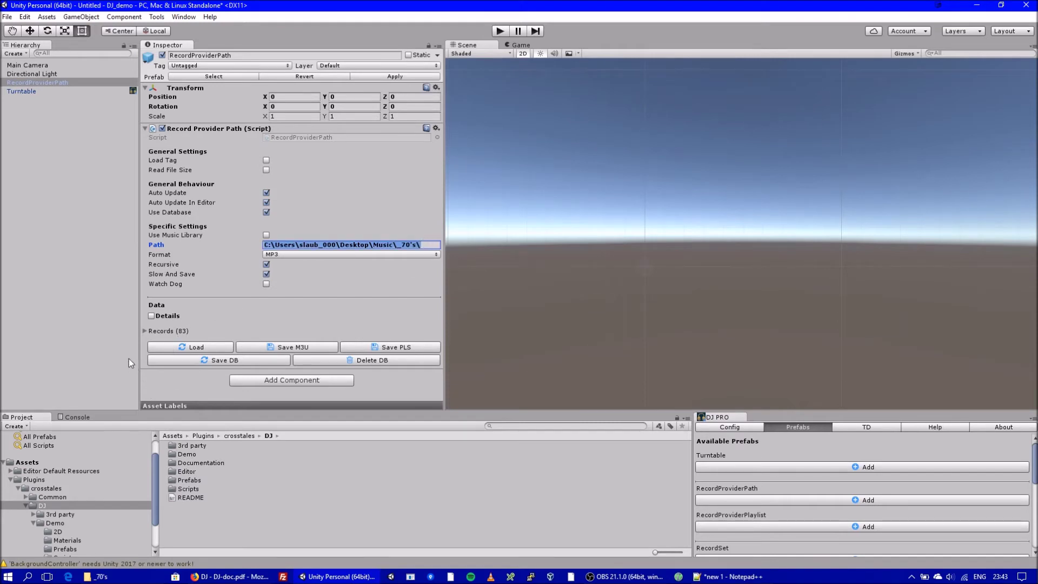
click(145, 331)
scroll(202, 346, down, 10)
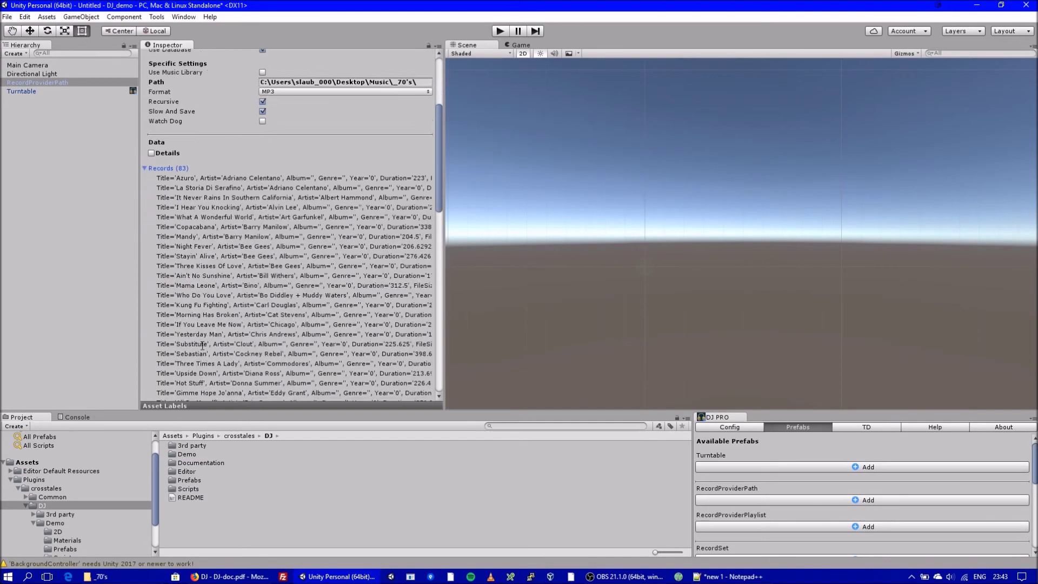
scroll(201, 345, up, 10)
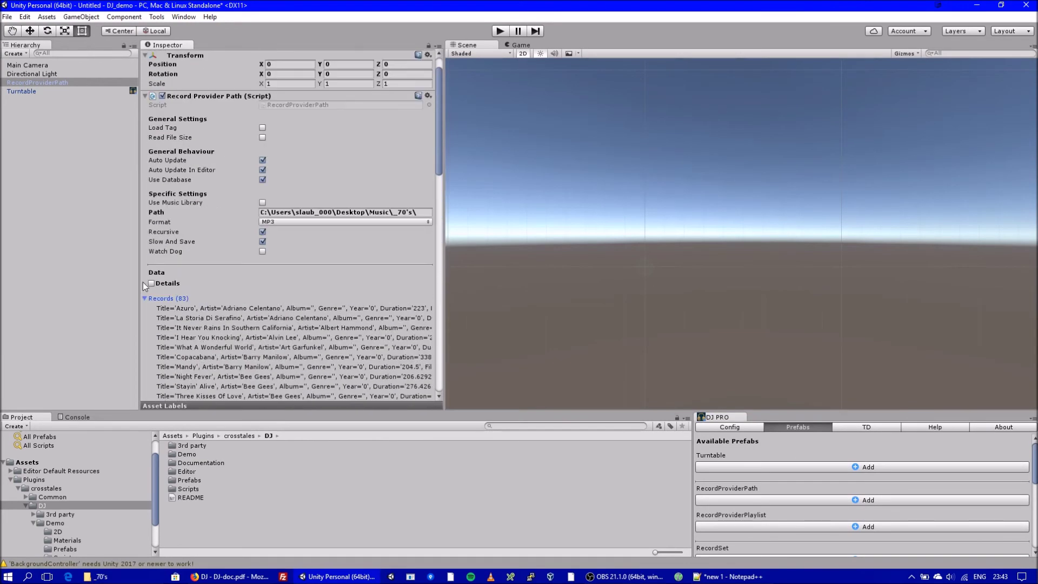
click(145, 298)
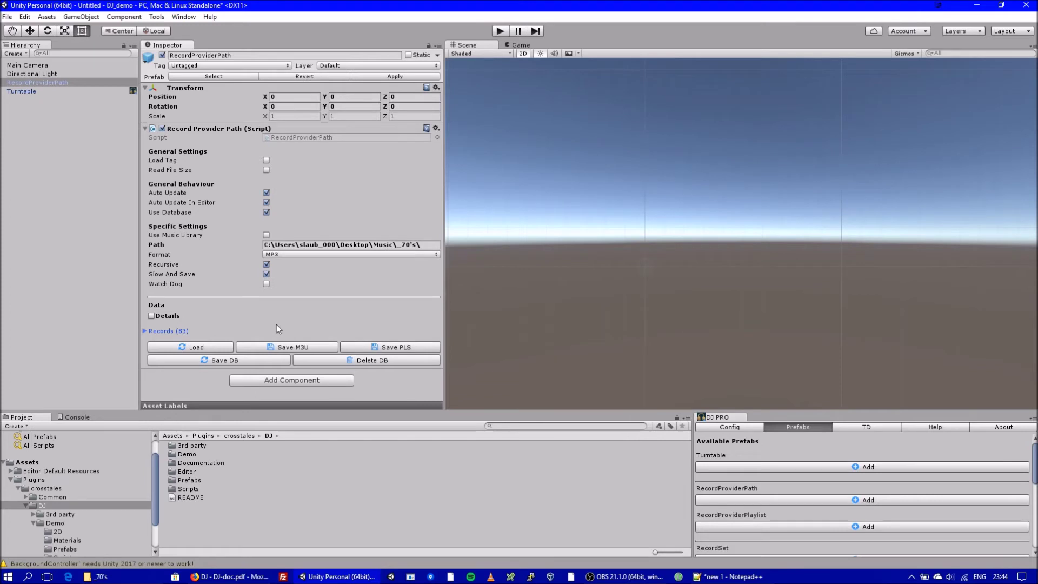
Add a RecordSet prefab to the scene and assign RecordProviderPath as its record provider.
click(33, 154)
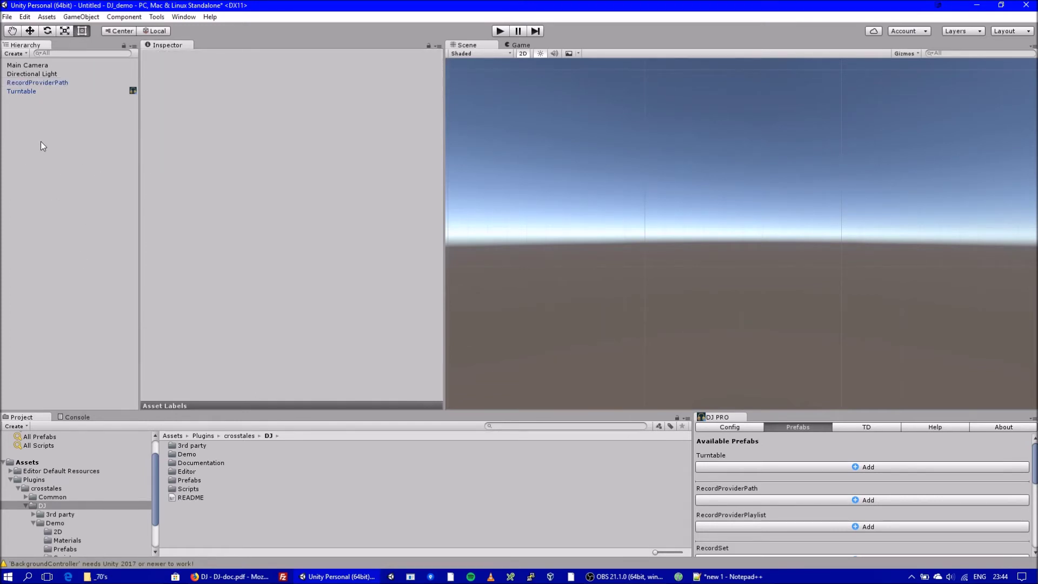
right_click(40, 141)
mouse_move(94, 328)
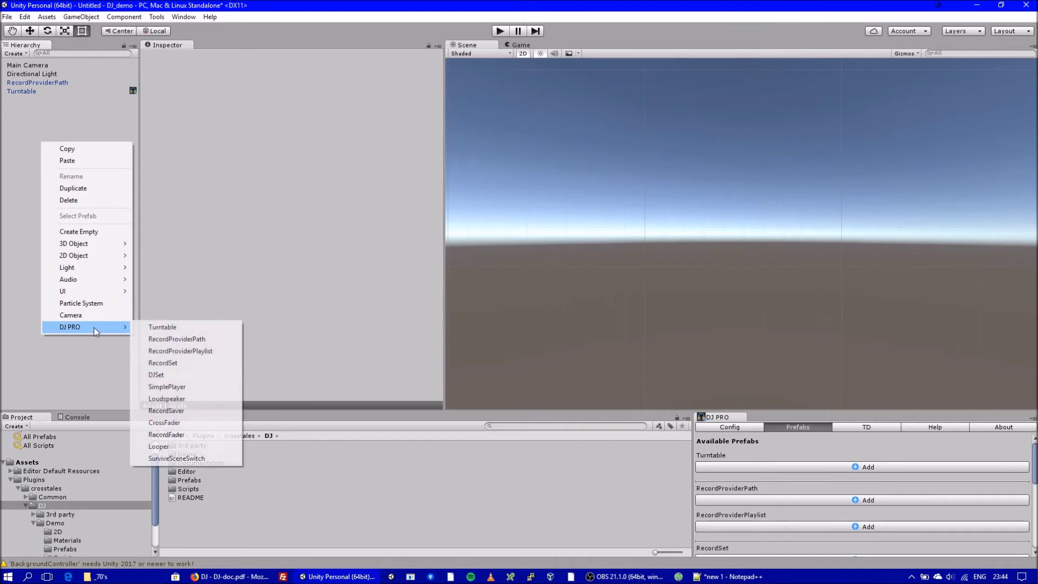
click(183, 362)
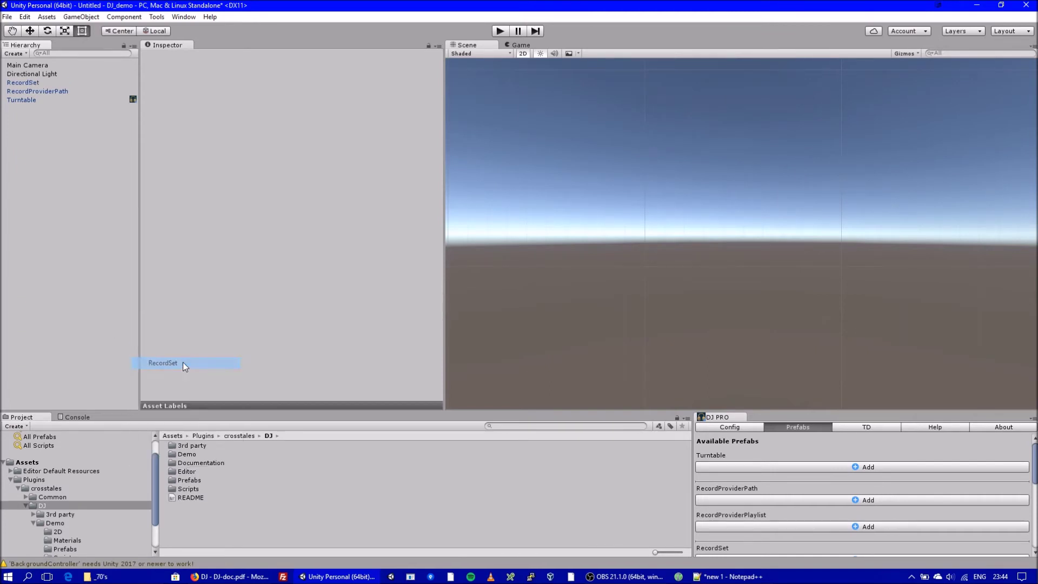
click(26, 83)
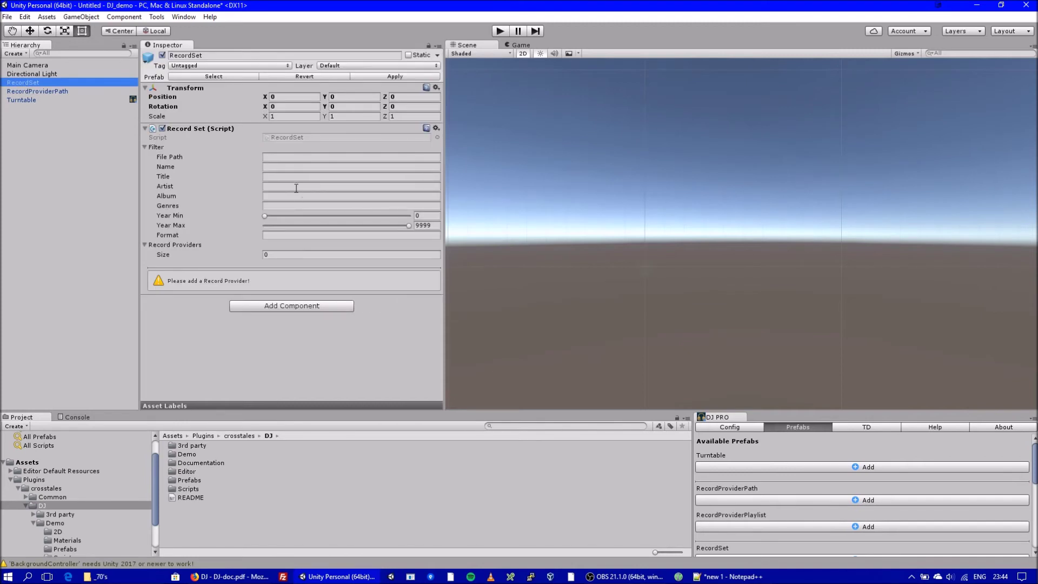
click(290, 255)
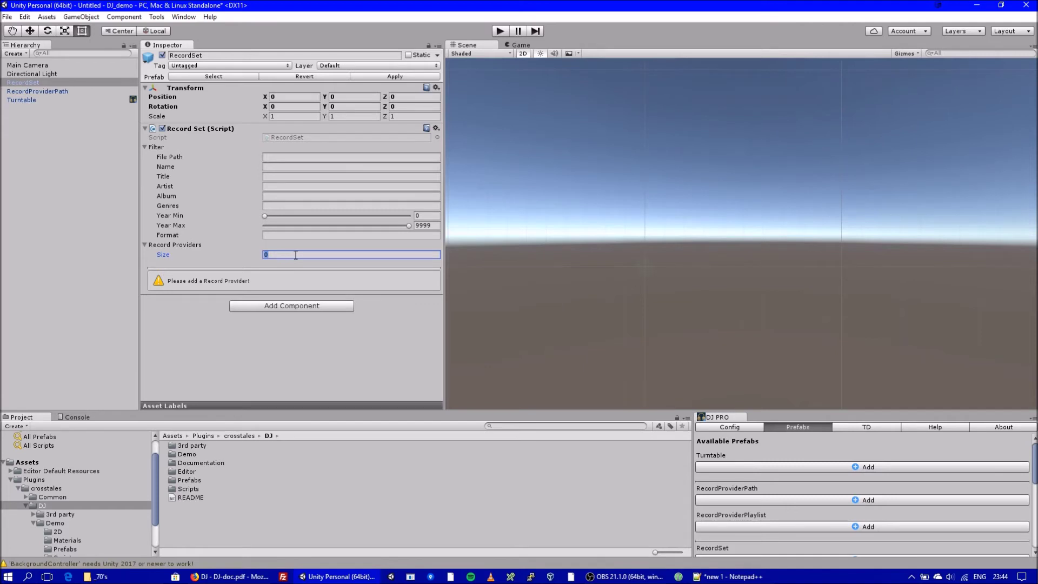
drag(26, 90, 162, 248)
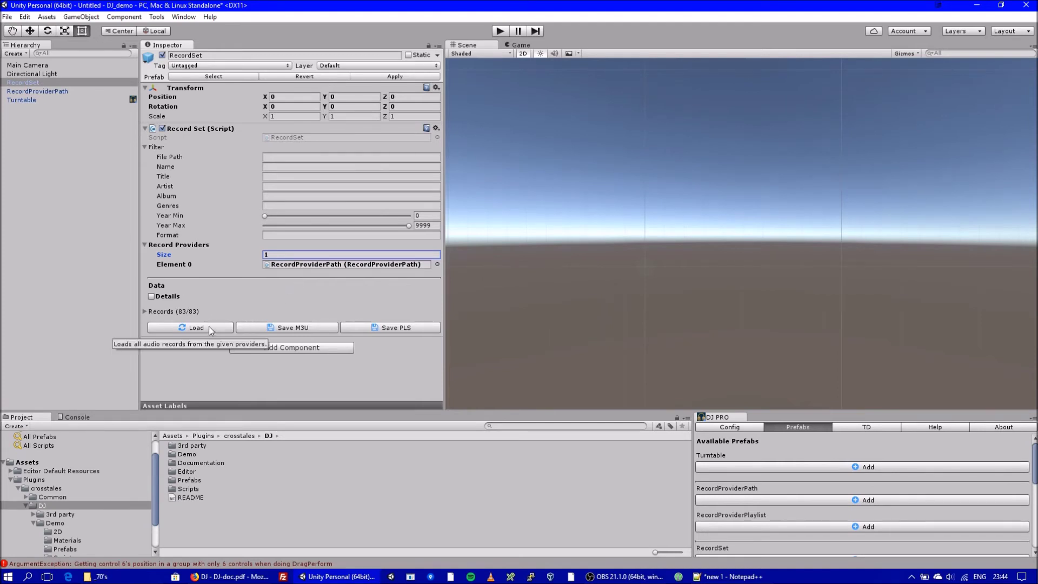
Filter the RecordSet by artist "adriano" and expand its Records list to inspect the matching songs.
click(278, 178)
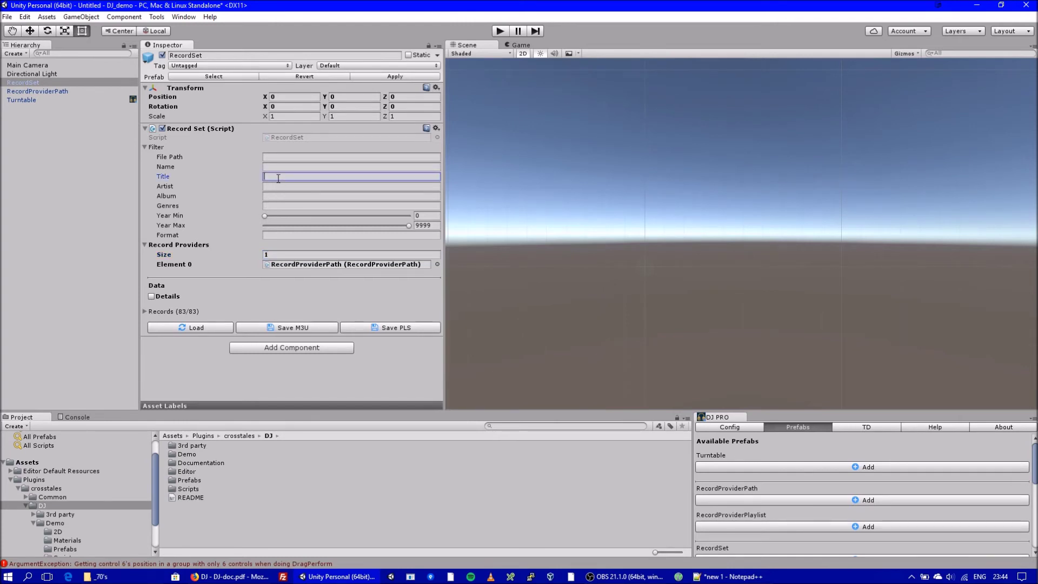
click(282, 185)
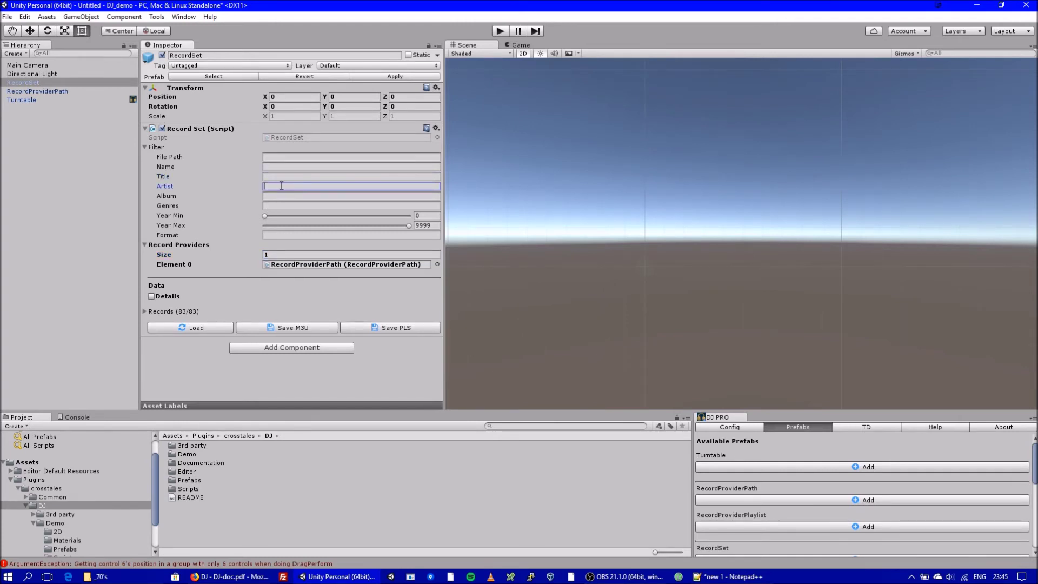
text(adriano)
click(145, 312)
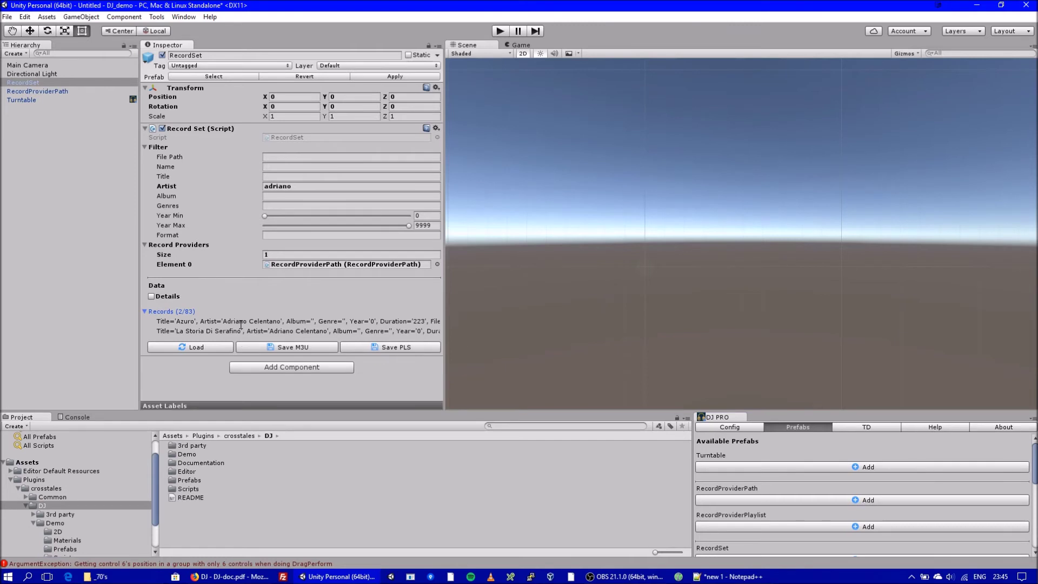
click(212, 322)
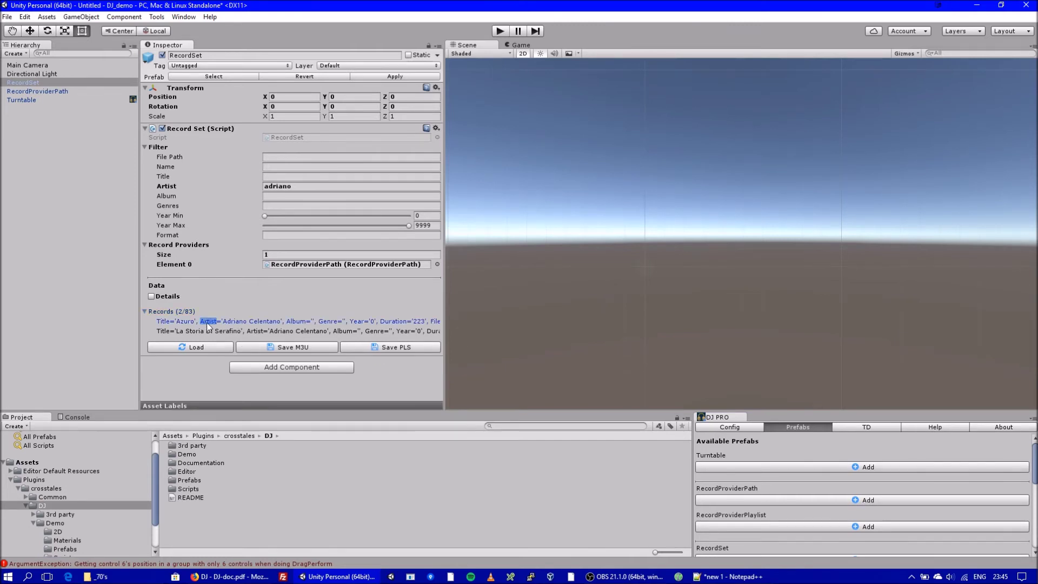
double_click(230, 322)
Clear the RecordSet's artist filter and collapse its Records list.
click(301, 186)
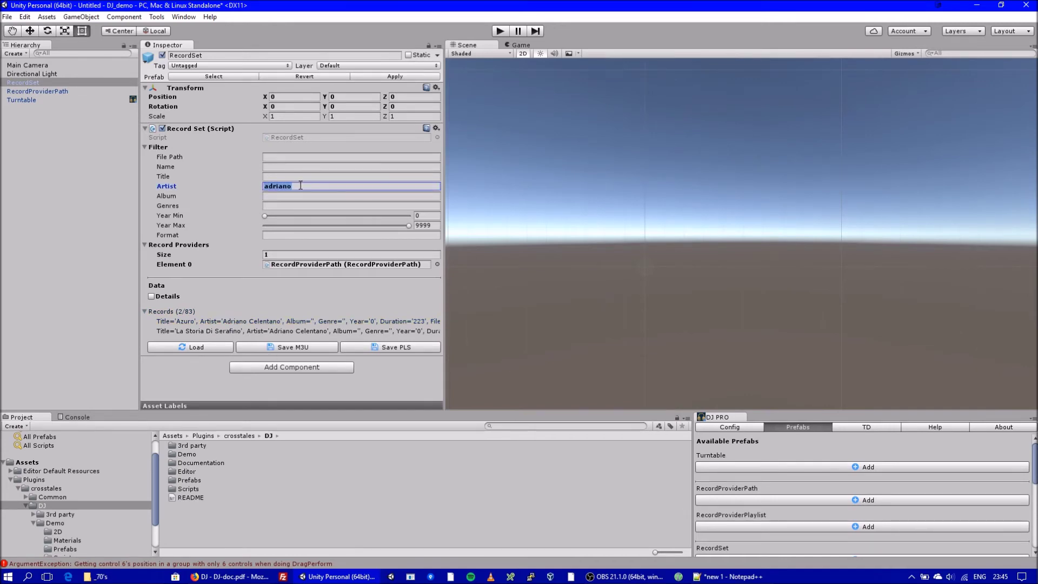
key(BackSpace)
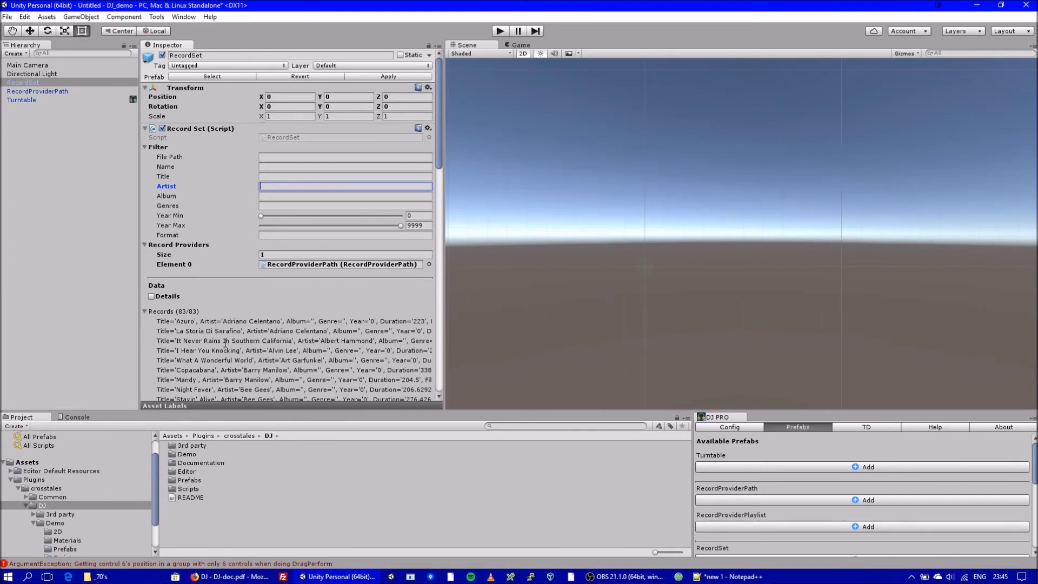
click(145, 311)
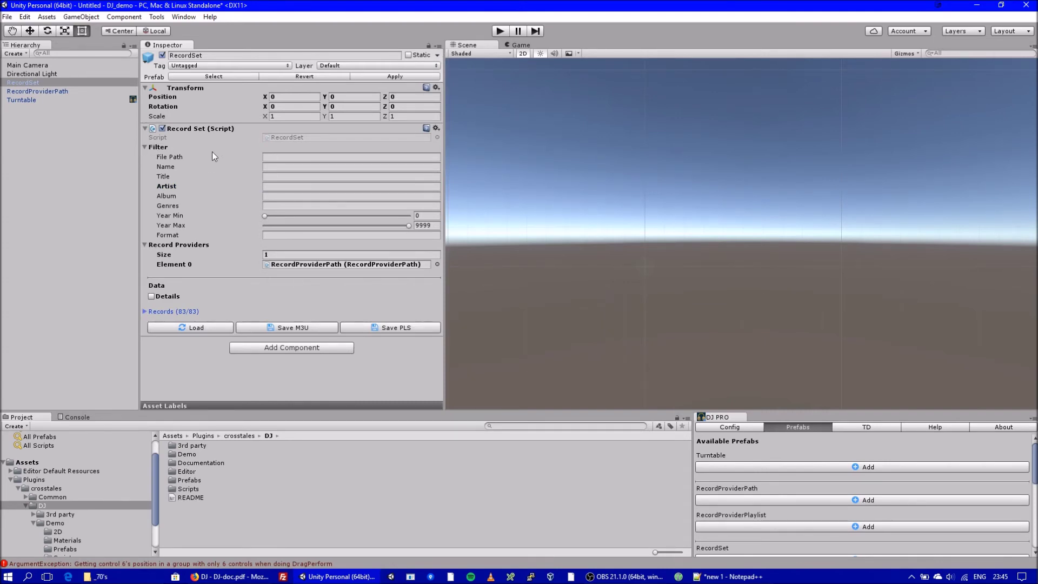
mouse_move(157, 156)
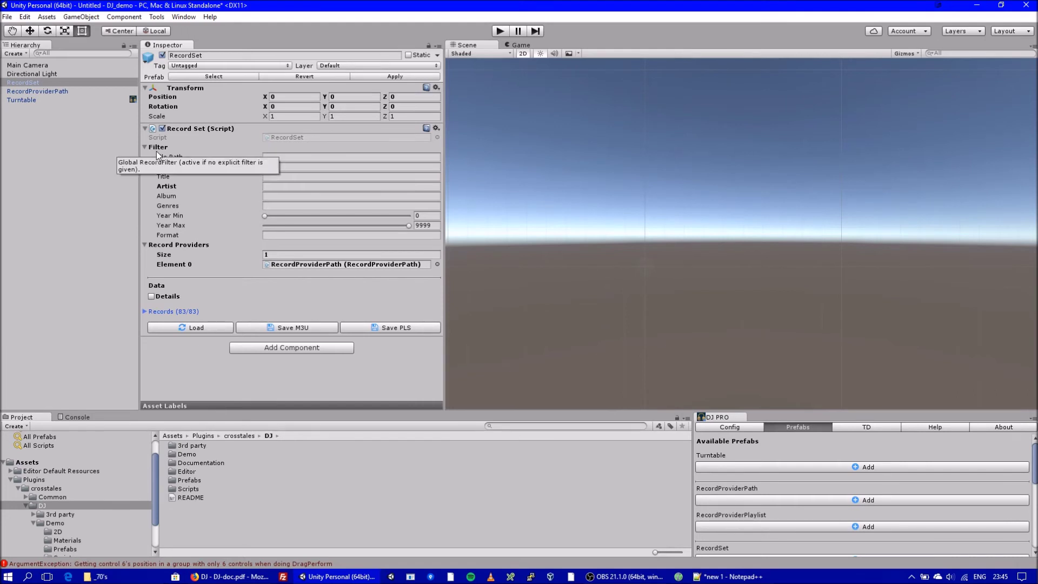
Add a SimplePlayer prefab to the scene and select it to show its settings.
click(22, 144)
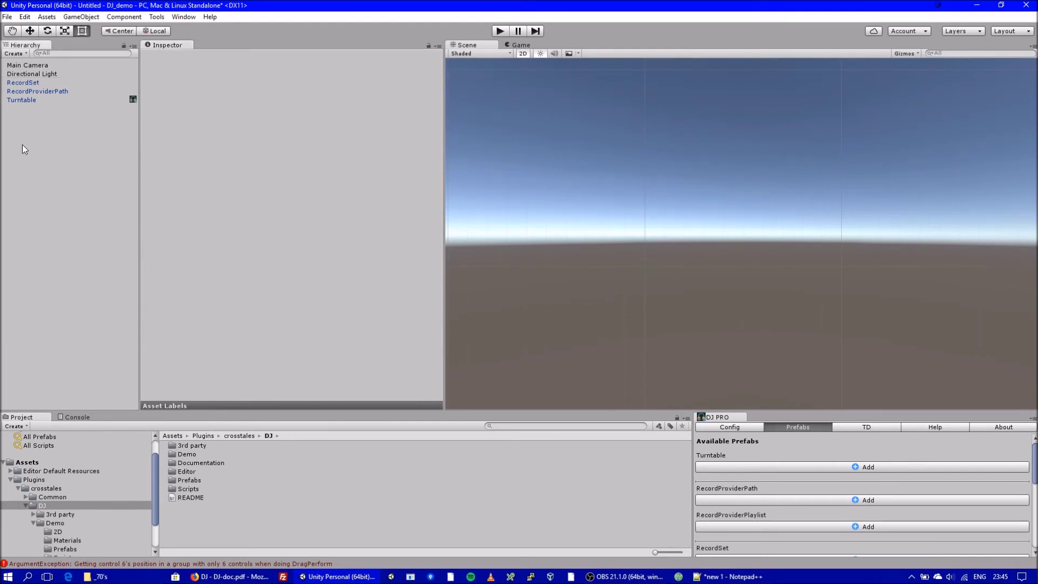
right_click(58, 172)
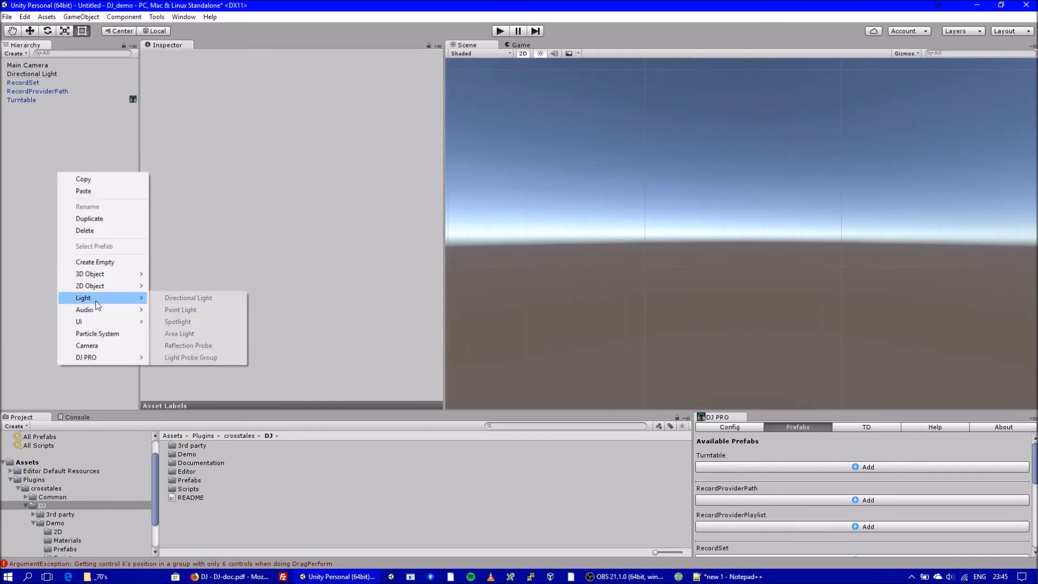
mouse_move(108, 358)
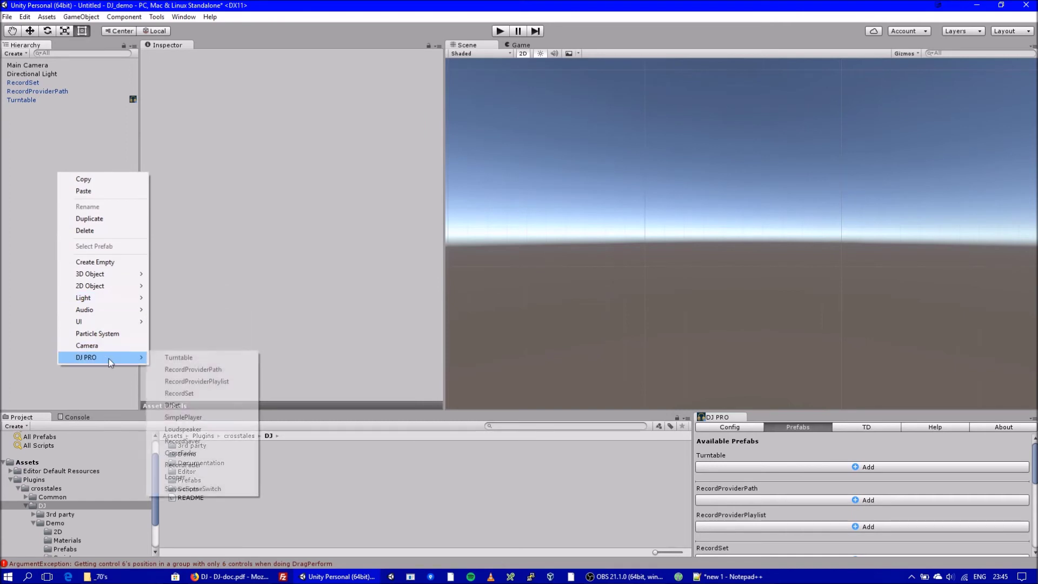
click(214, 420)
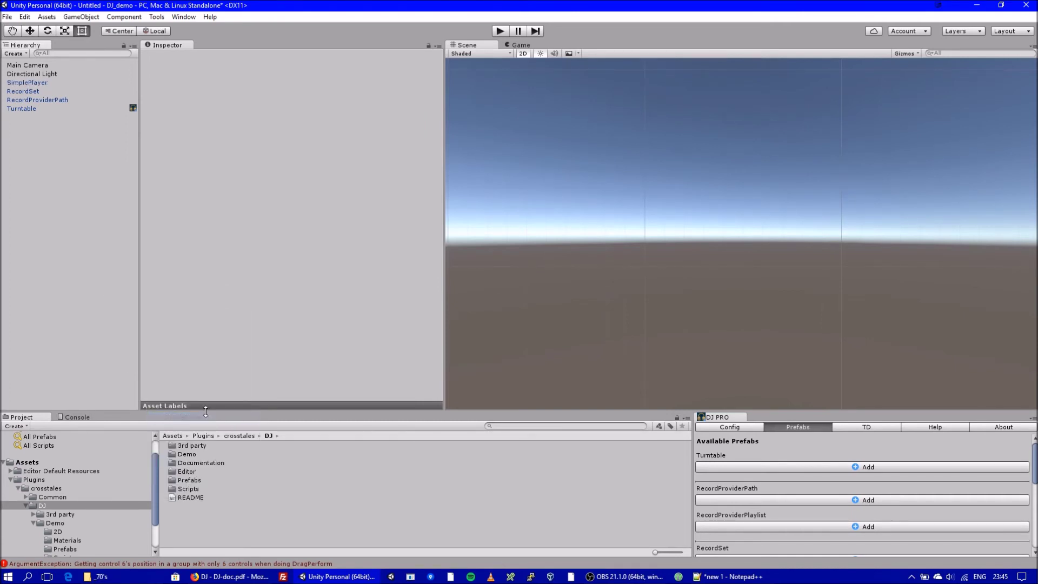
click(39, 84)
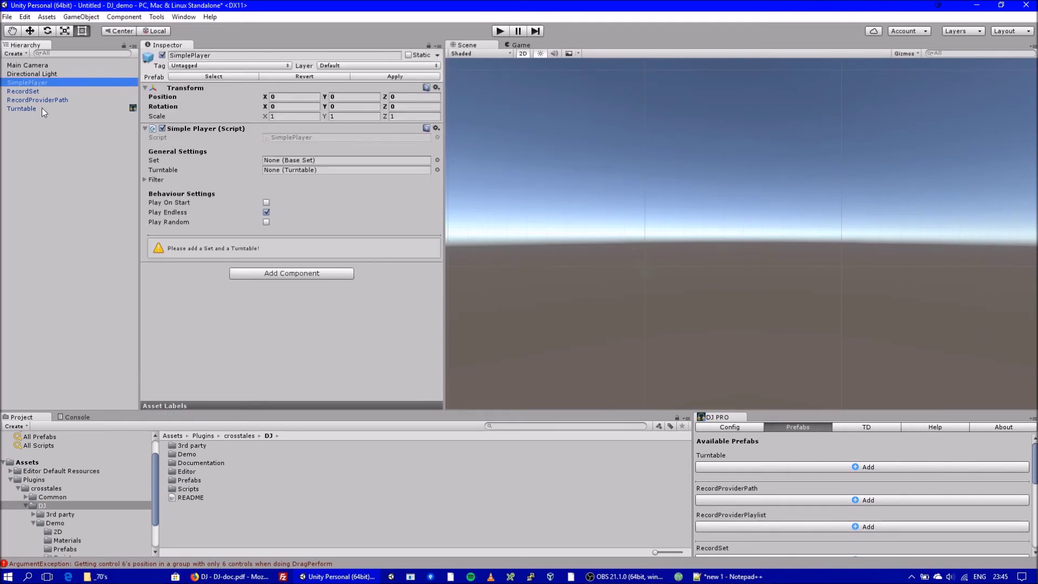
Assign the RecordSet and the Turntable to the SimplePlayer, and briefly check its filter fields.
drag(25, 91, 305, 163)
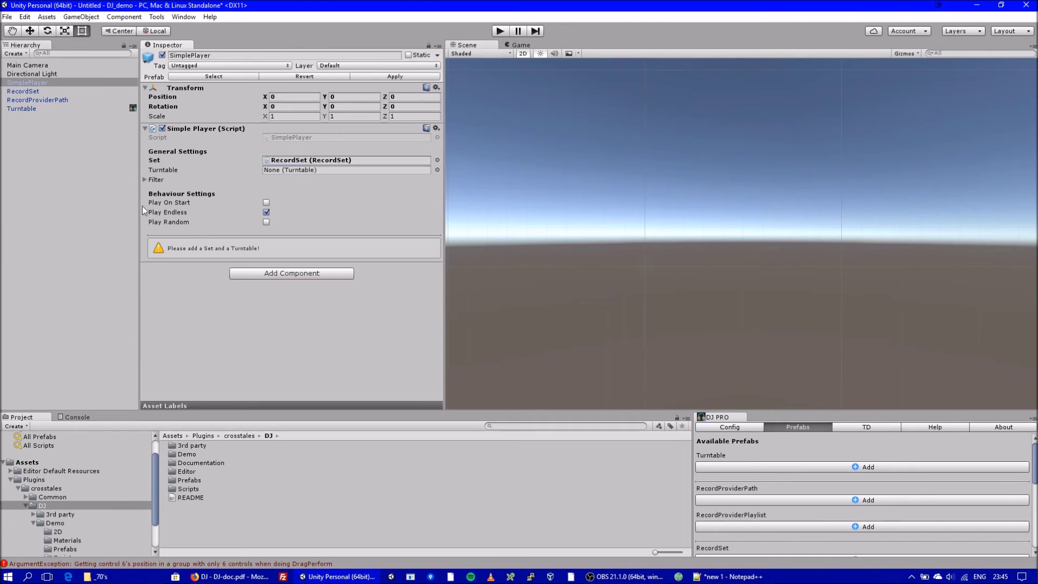
drag(20, 108, 329, 171)
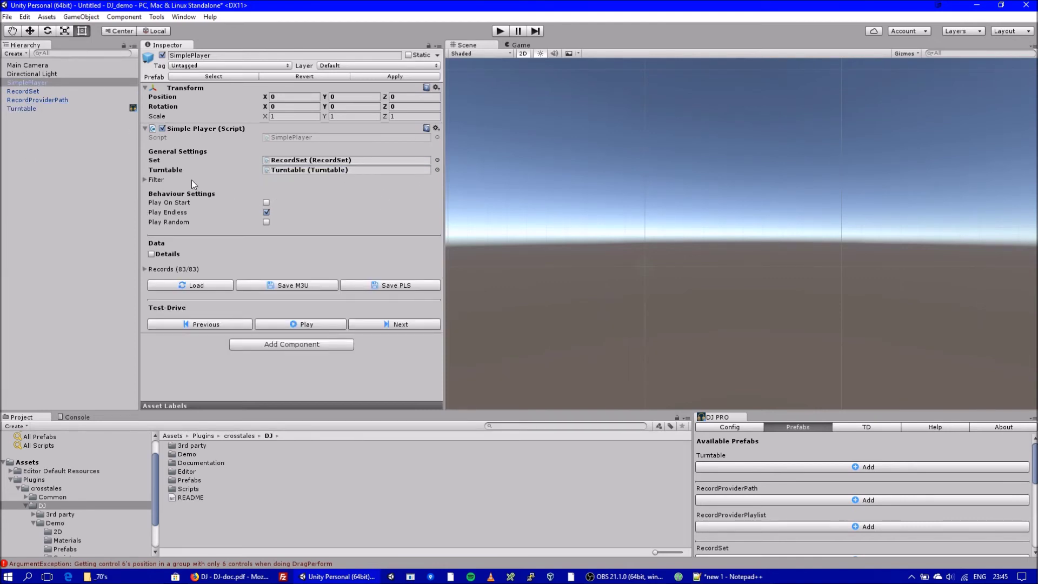
click(145, 179)
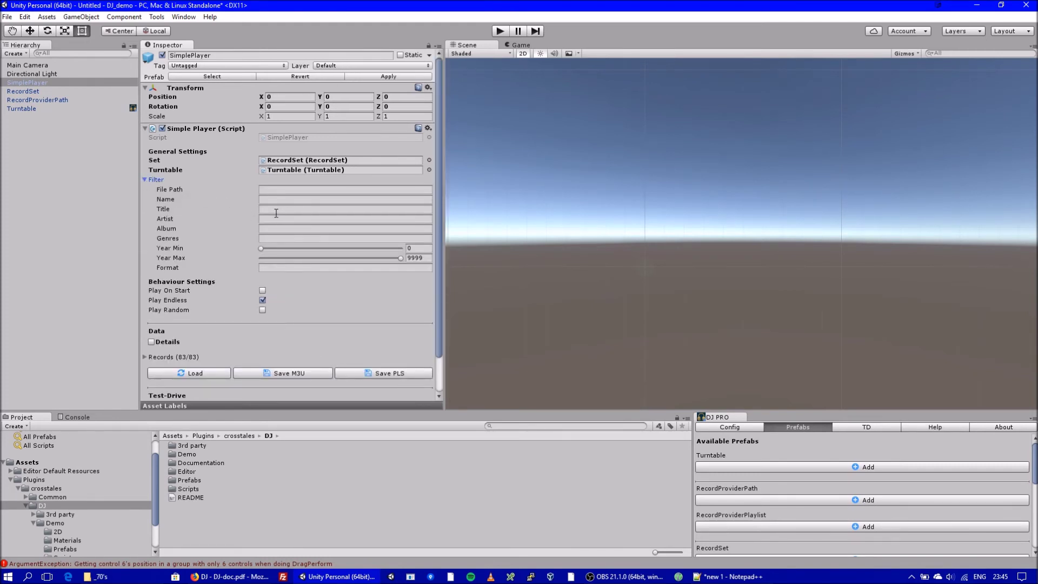
click(144, 180)
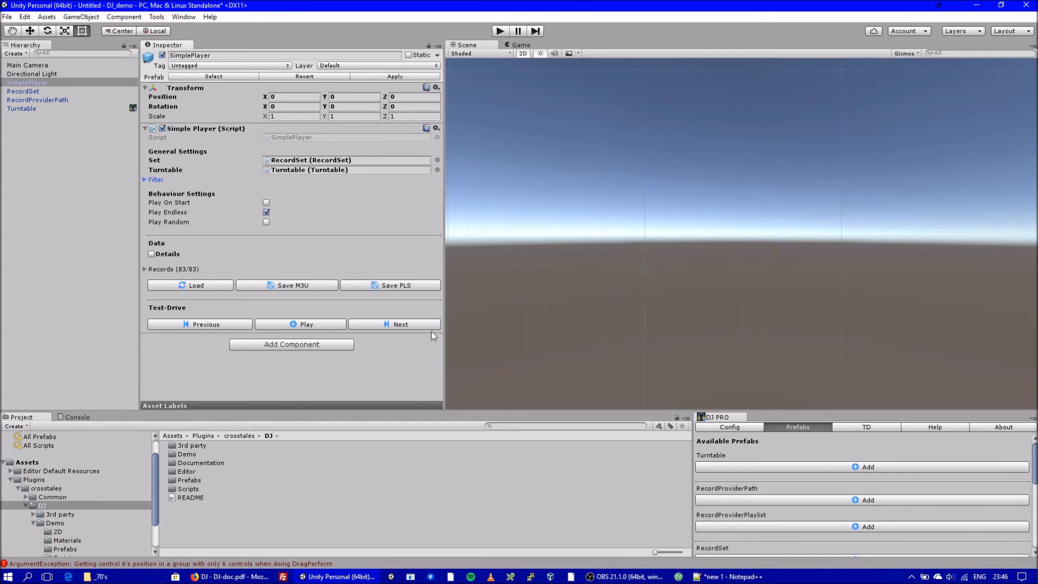
Test-play the SimplePlayer, skip forward through several records, go back two records and stop playback.
click(314, 324)
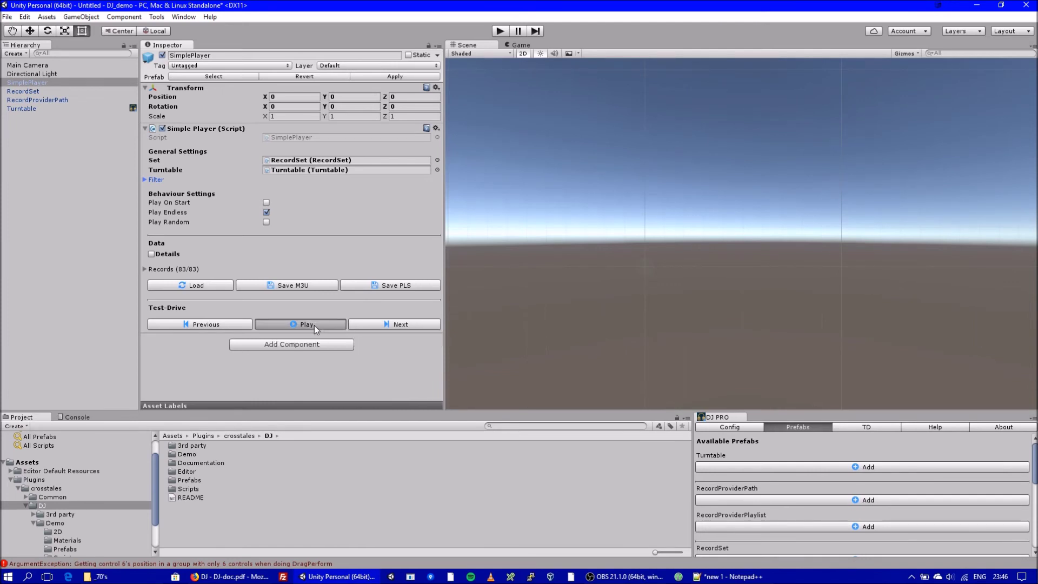
click(403, 326)
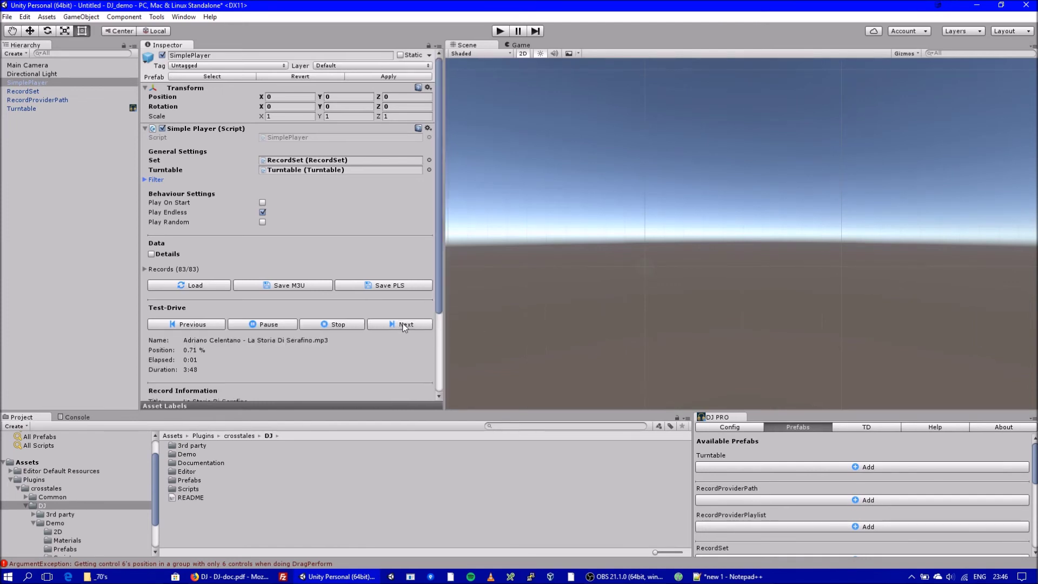
click(402, 326)
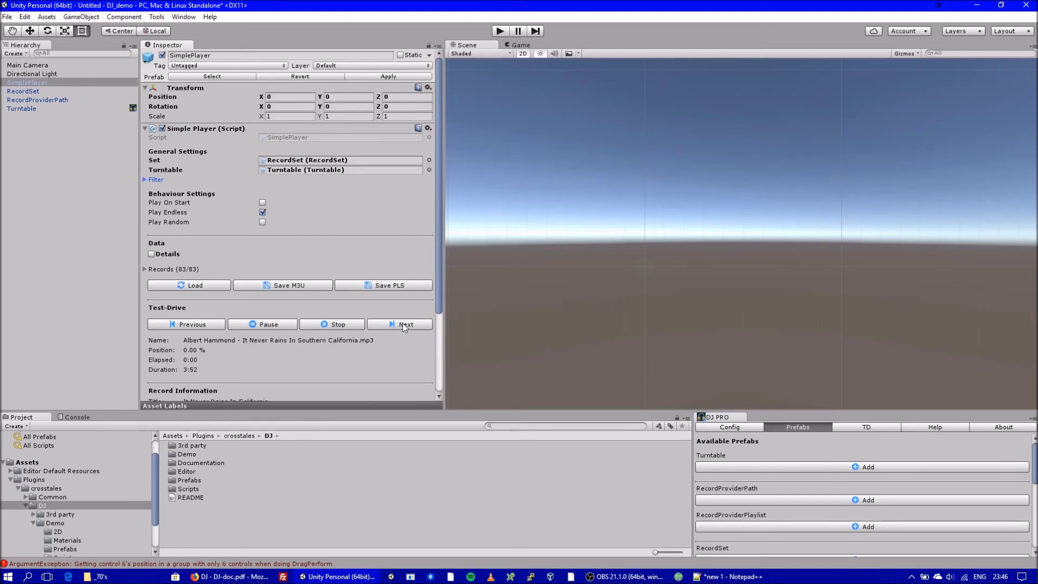
click(402, 326)
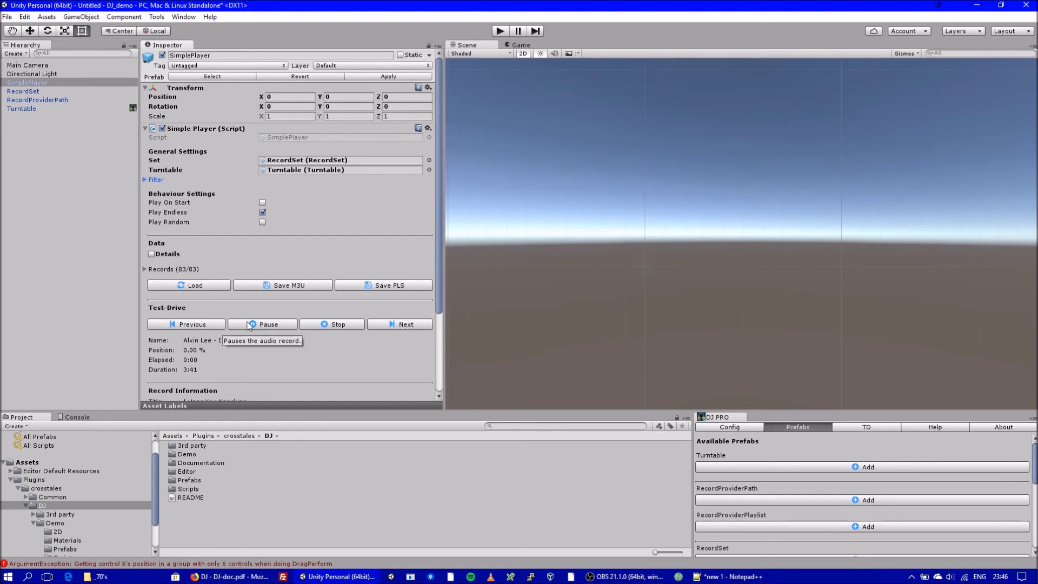
click(194, 326)
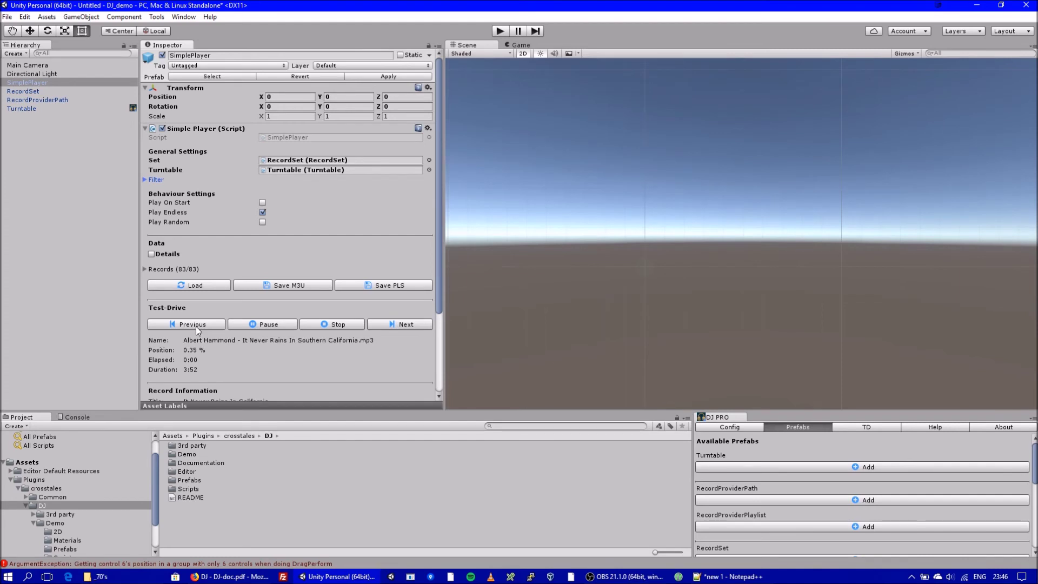
click(196, 326)
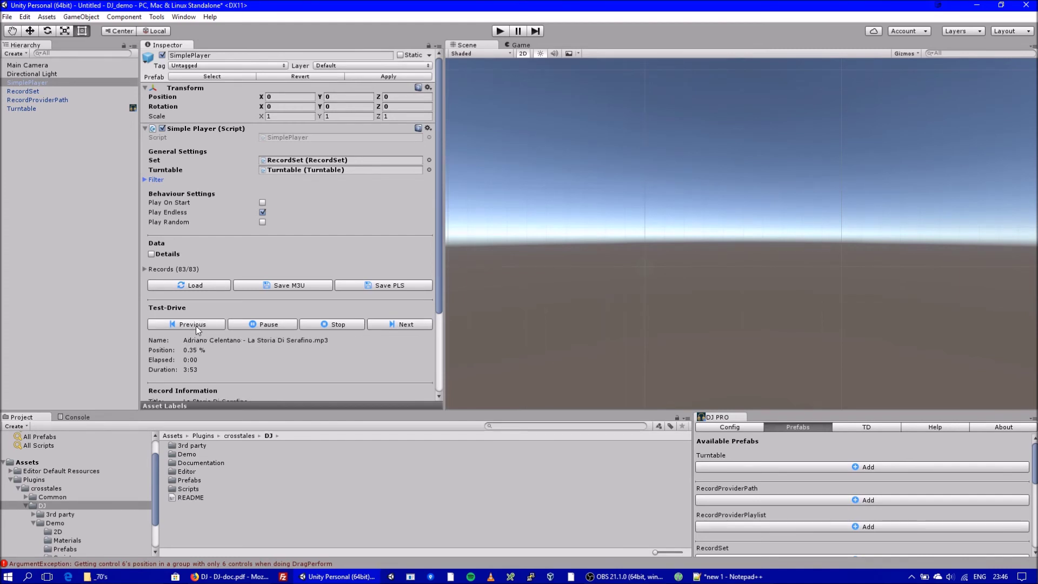
click(334, 323)
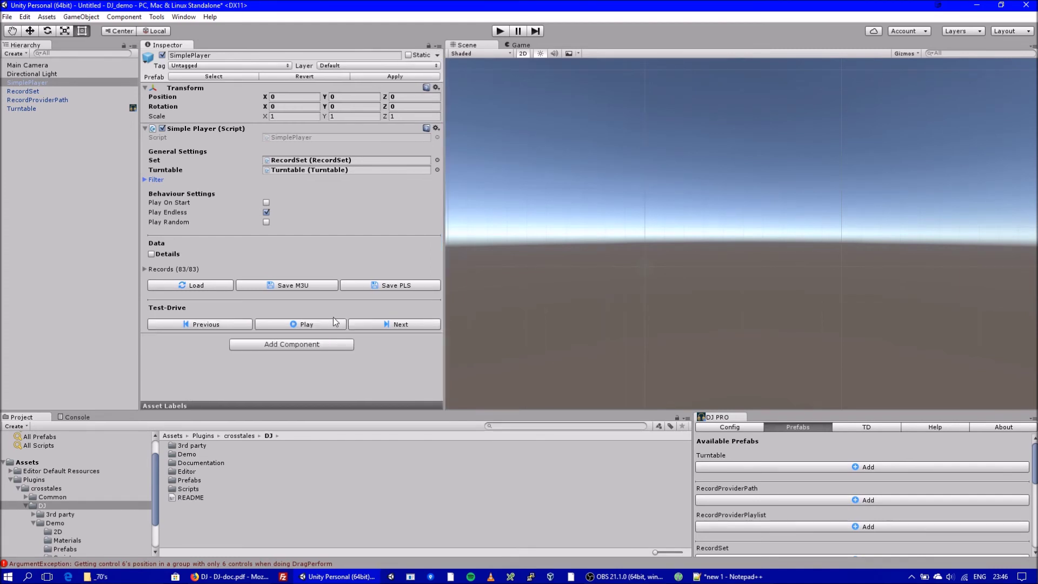
Enable Play Random on the SimplePlayer, test it by skipping to next and previous records, and stop playback.
click(266, 222)
click(402, 323)
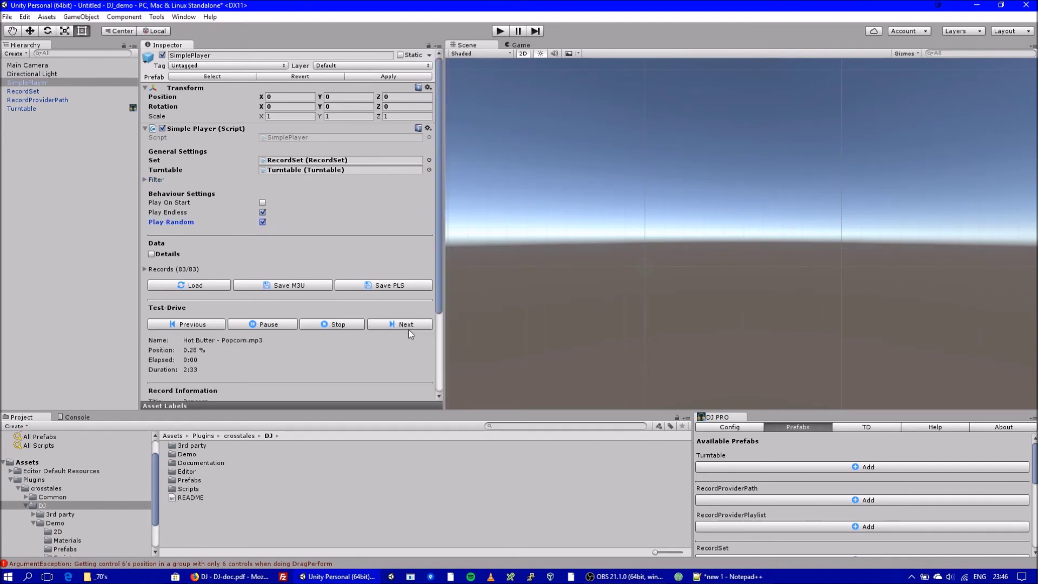
click(408, 326)
click(186, 325)
click(343, 323)
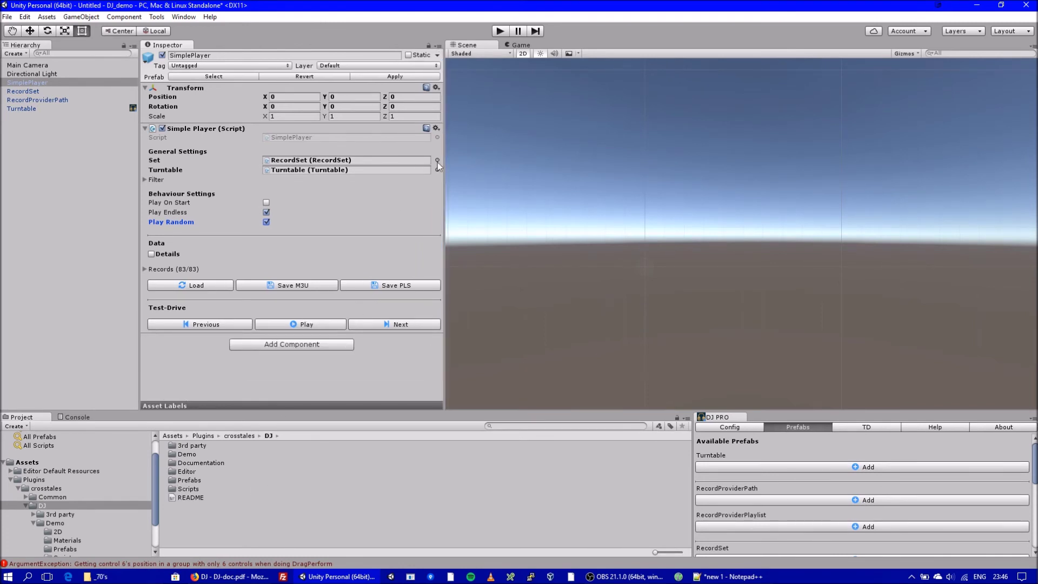
Add a UI Button to the scene and move it to the centre of the canvas at position 0, 0.
drag(446, 154, 394, 184)
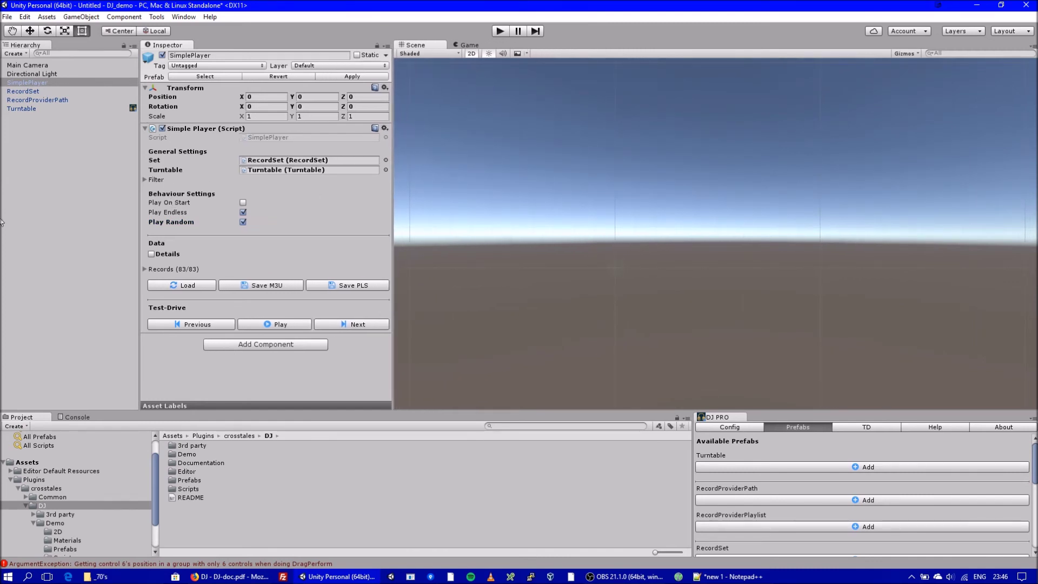
click(38, 154)
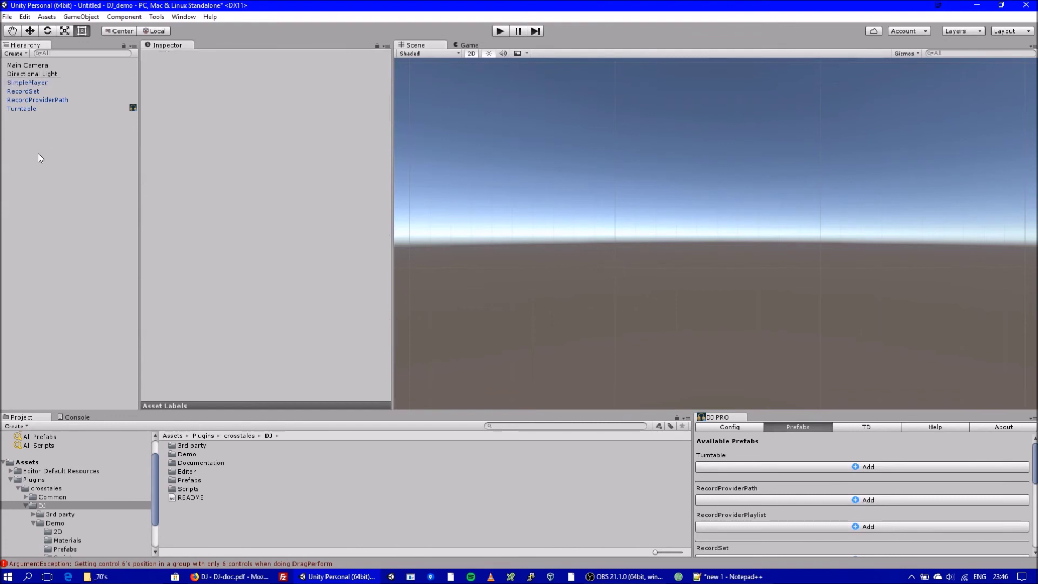
right_click(47, 220)
mouse_move(92, 369)
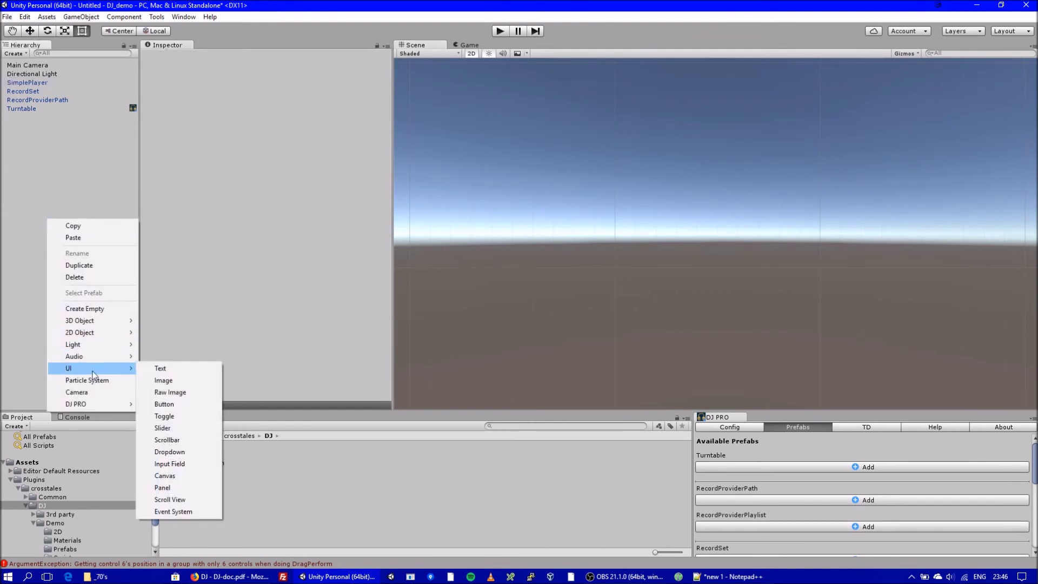
click(187, 403)
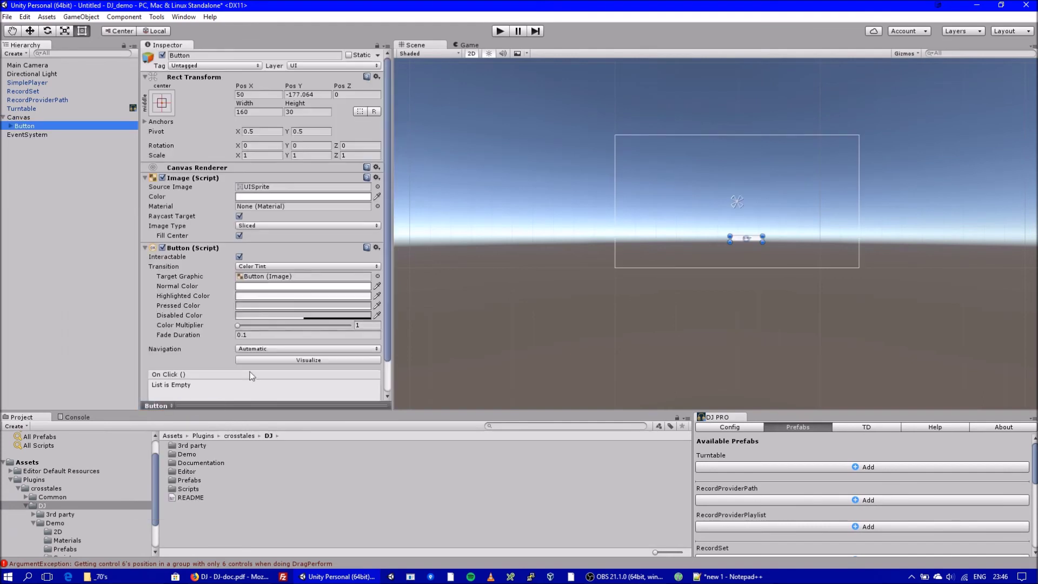
scroll(741, 250, up, 3)
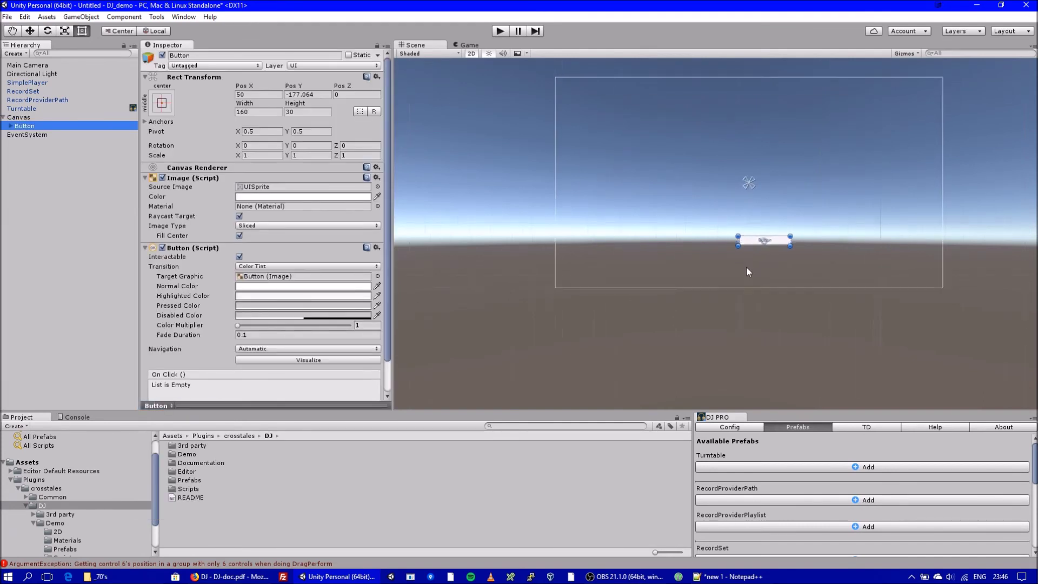
middle_drag(734, 248, 669, 285)
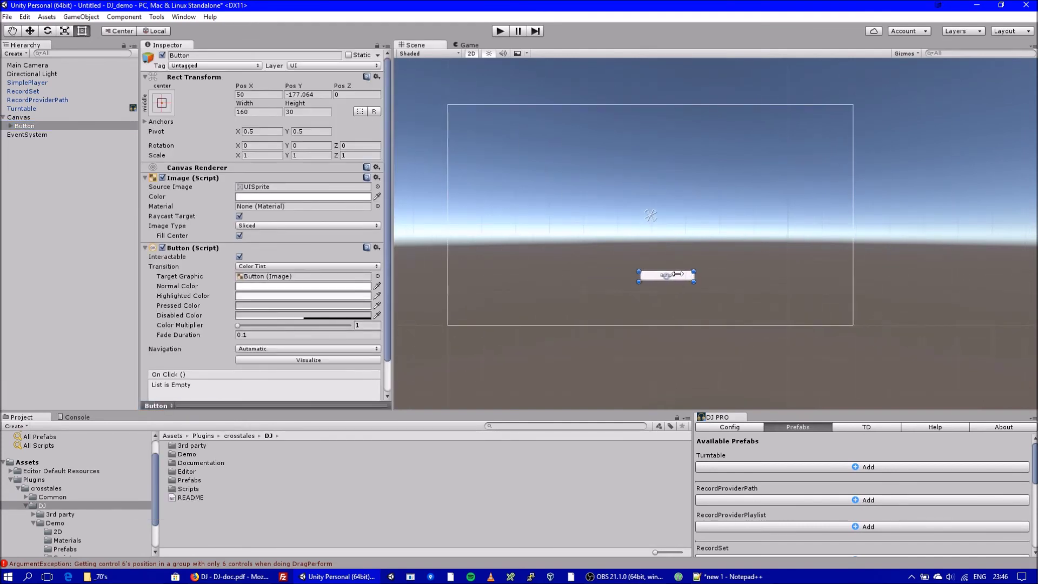
drag(687, 277, 667, 212)
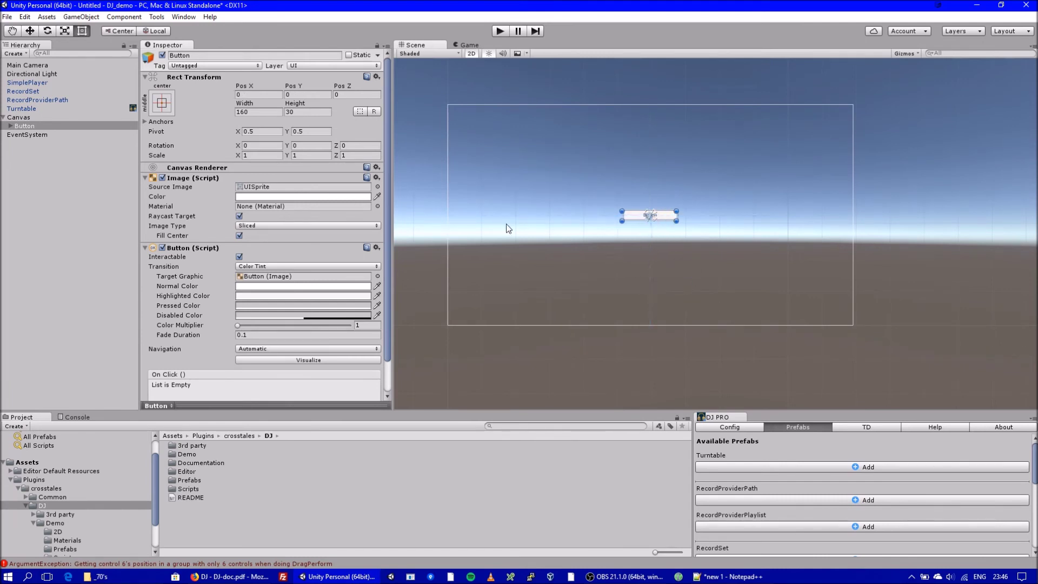
Change the new button's label text to "Play".
click(11, 126)
click(28, 135)
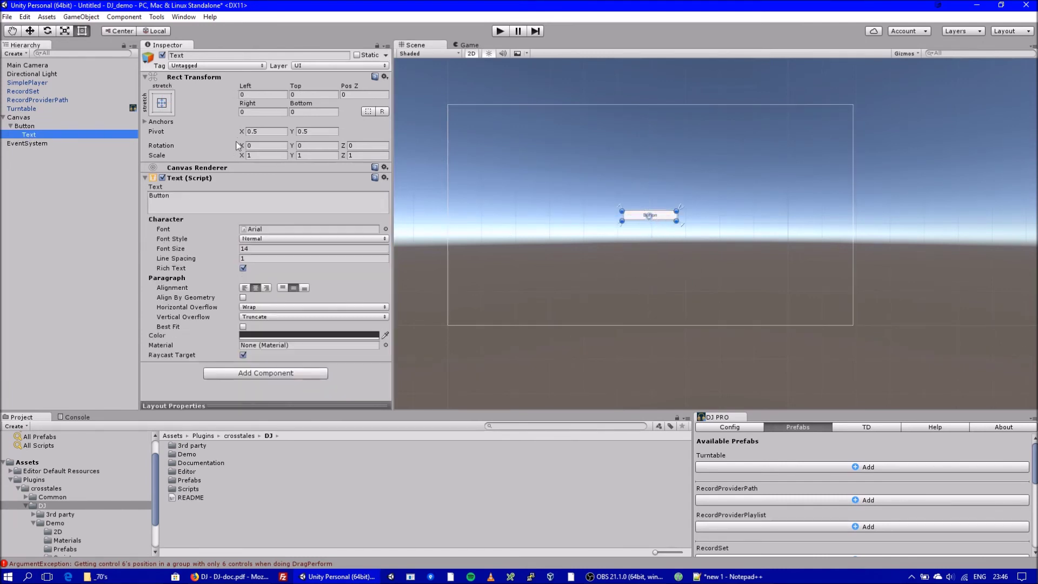
click(208, 197)
text(Play)
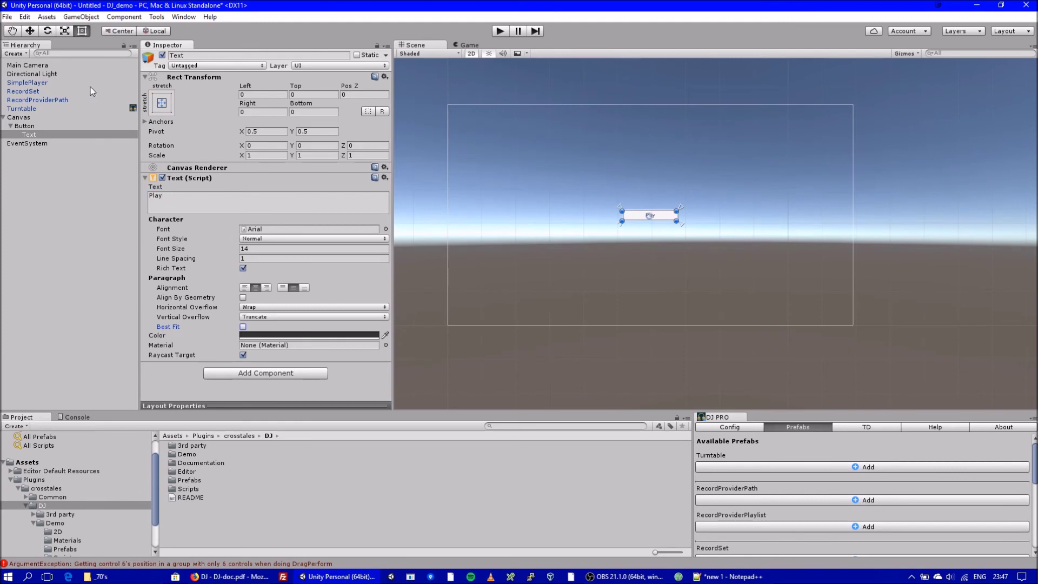
Add an On Click event to the Play button that targets SimplePlayer and calls its Play () function.
click(38, 125)
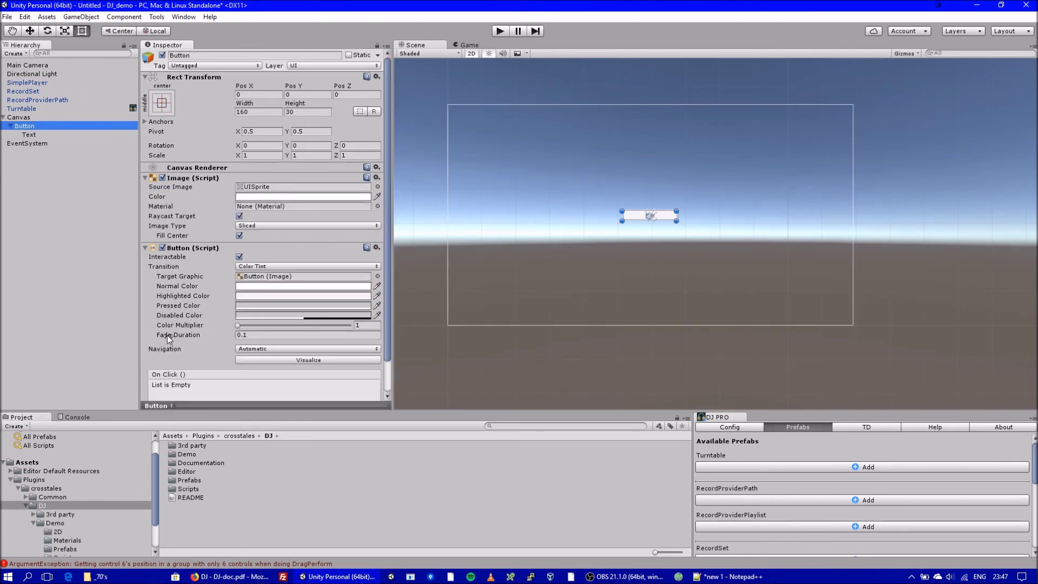
scroll(166, 340, down, 2)
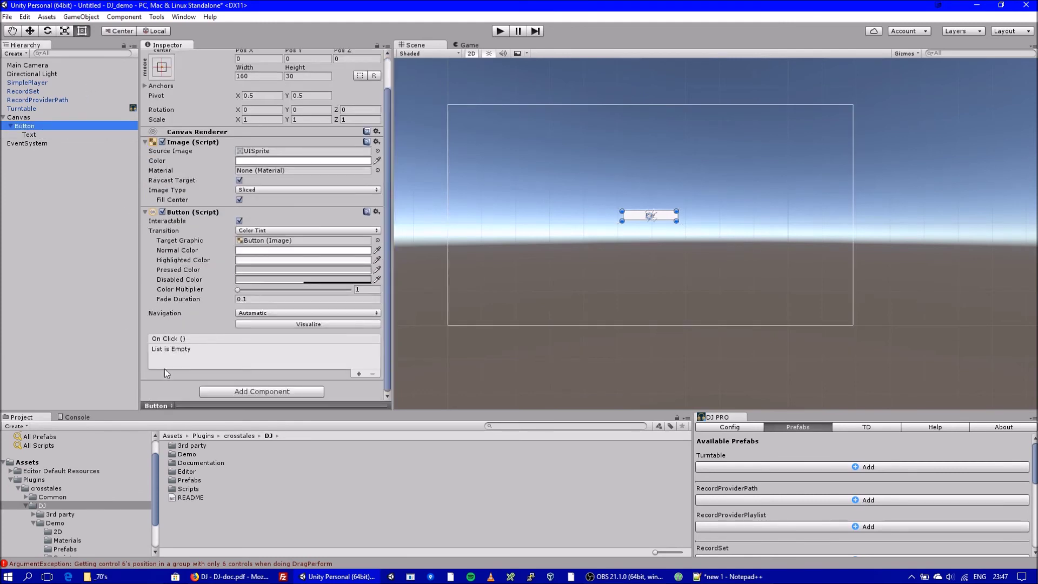
click(359, 374)
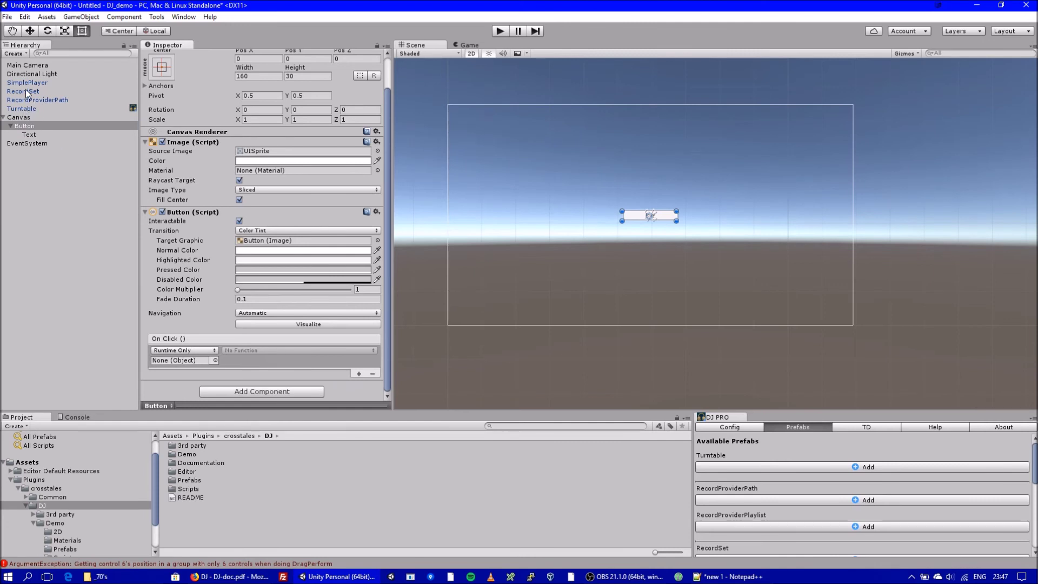
drag(28, 90, 179, 361)
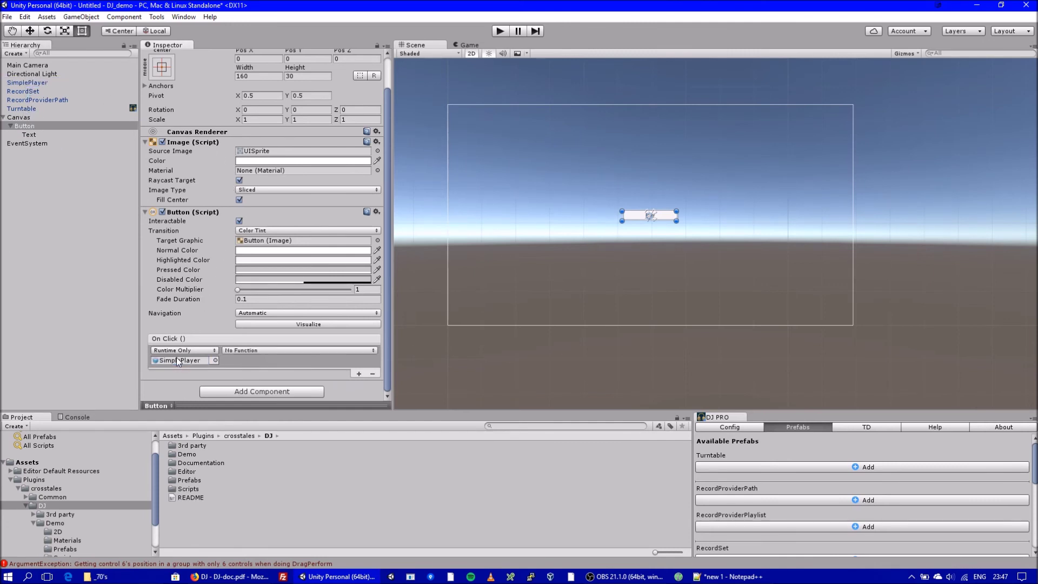
click(307, 350)
mouse_move(284, 403)
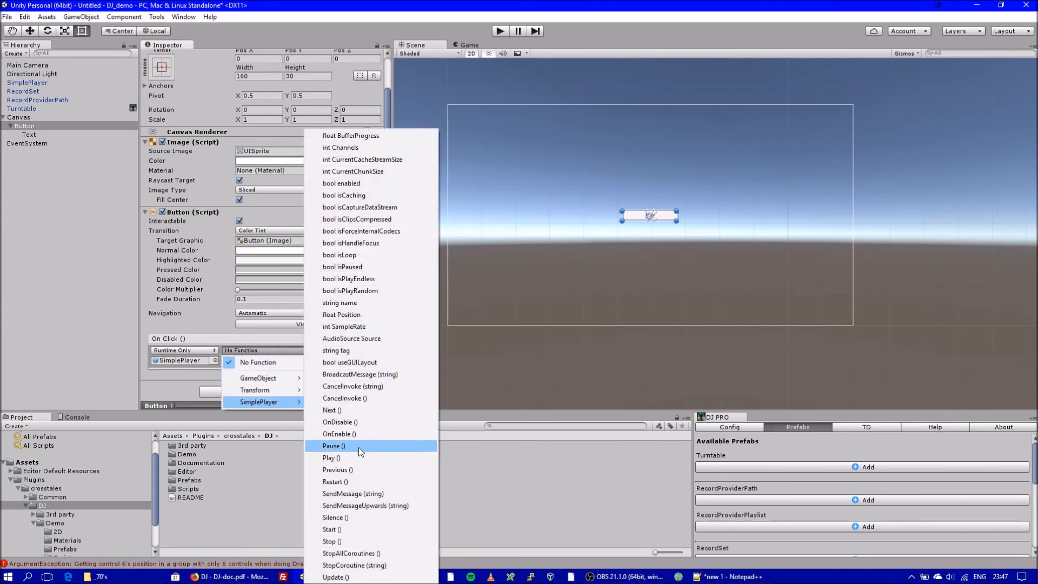
click(355, 457)
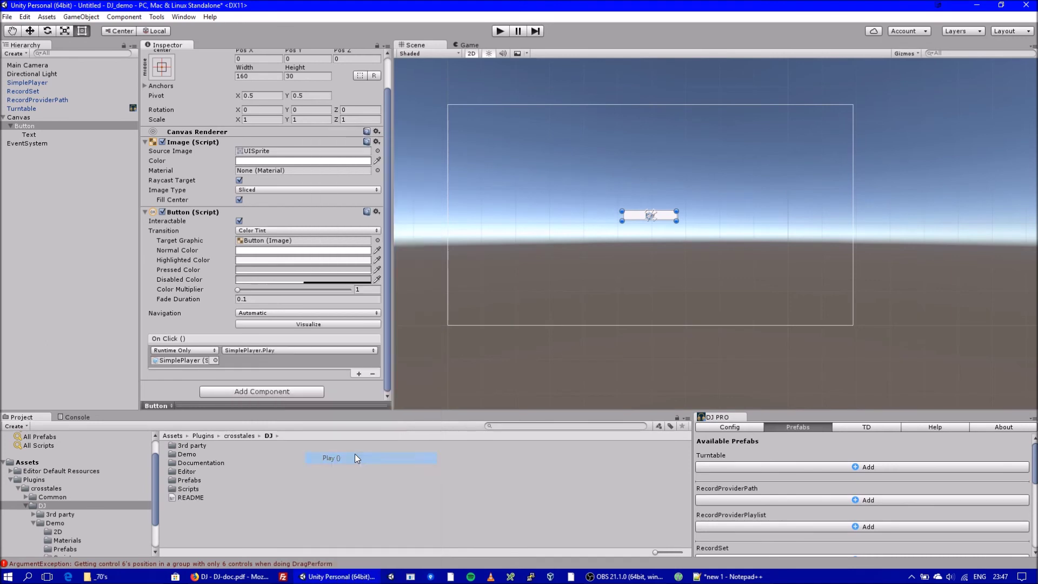
Run the scene, test music playback with the Play button, and stop the scene.
click(500, 33)
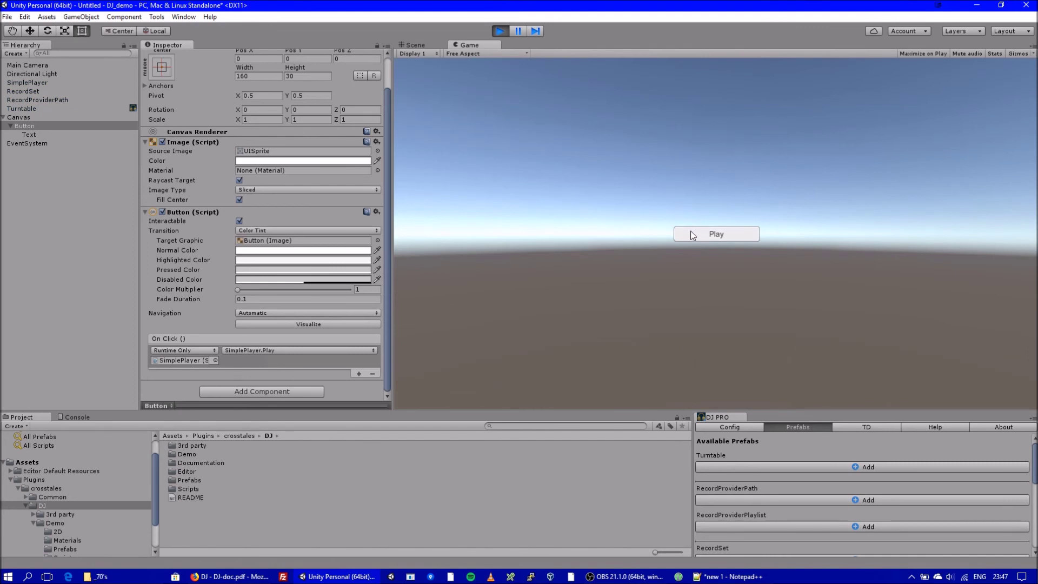
click(691, 232)
click(498, 31)
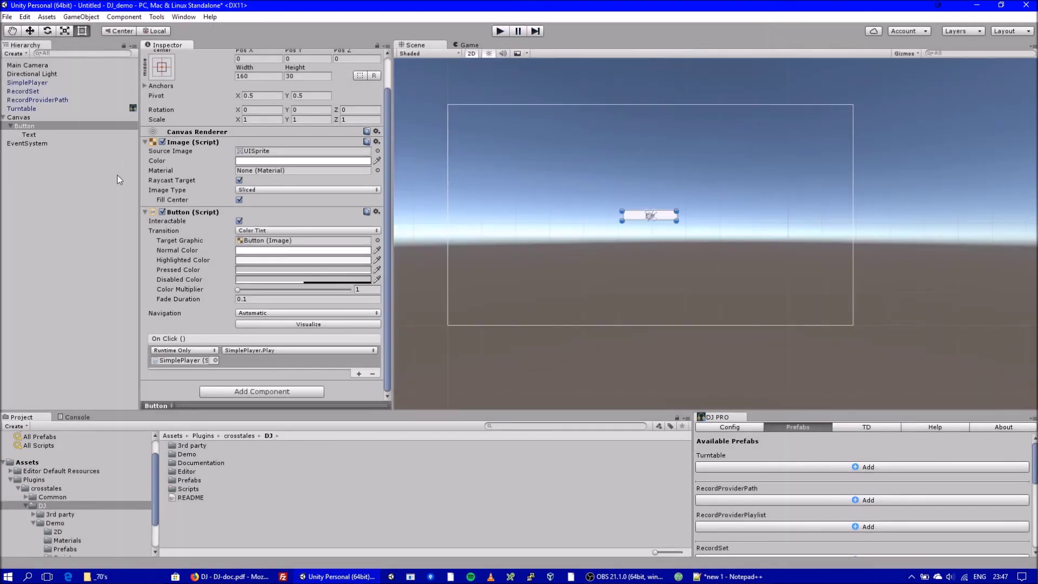
Duplicate the Play button three times within the Canvas.
click(46, 189)
click(22, 117)
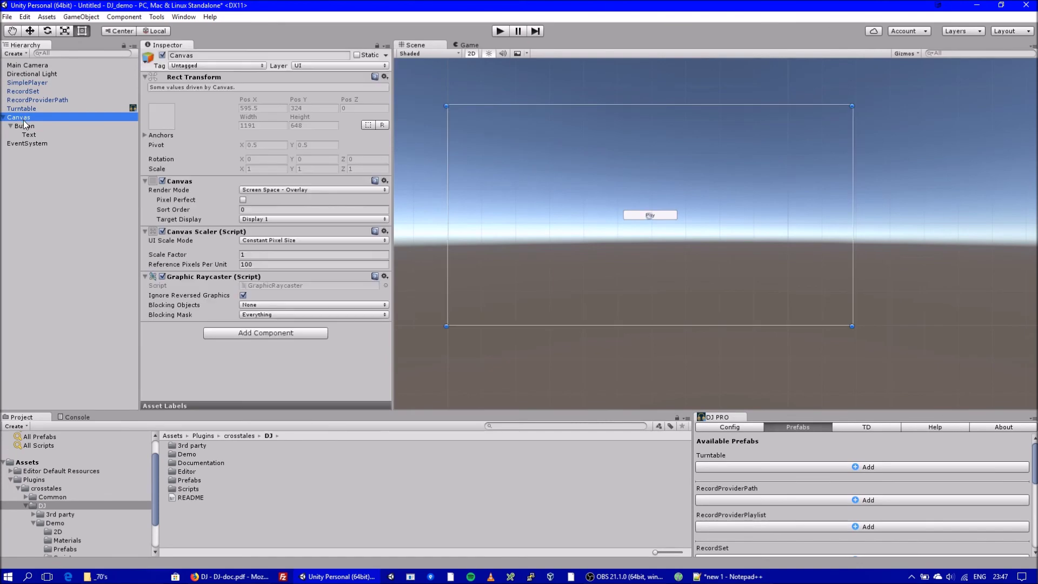
click(23, 126)
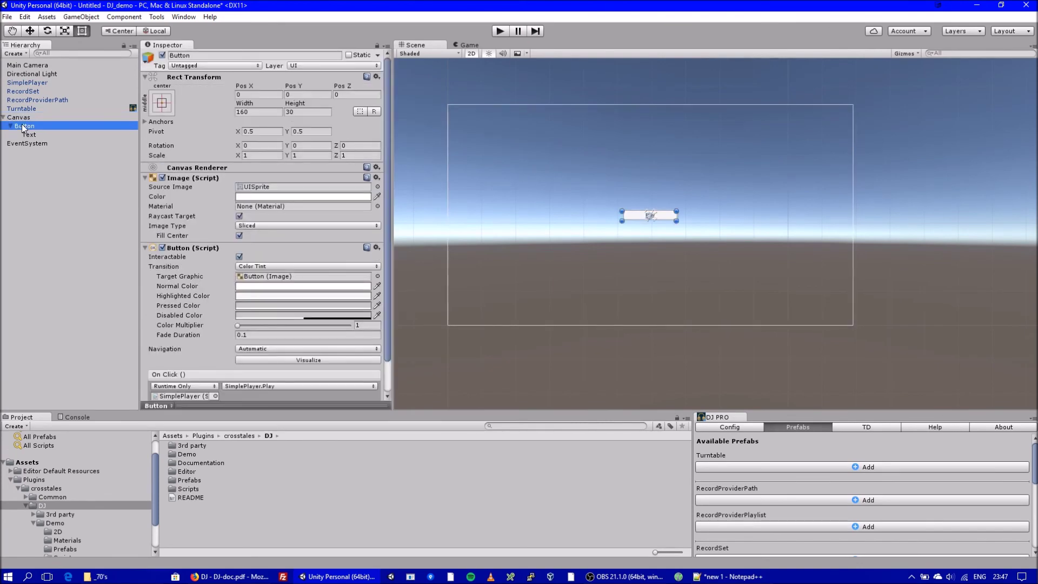
key(ctrl+d)
key(ctrl+d)
key(ctrl+d)
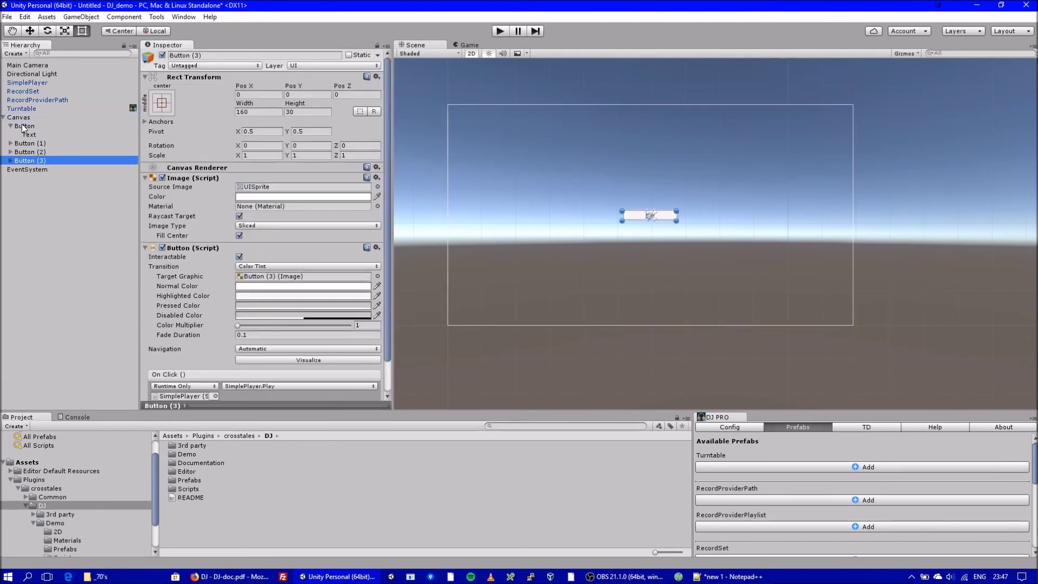
Place the duplicates around the Play button: Button (1) at about X -185, Button (2) at about X 197, Button (3) at about Y -51.
click(31, 143)
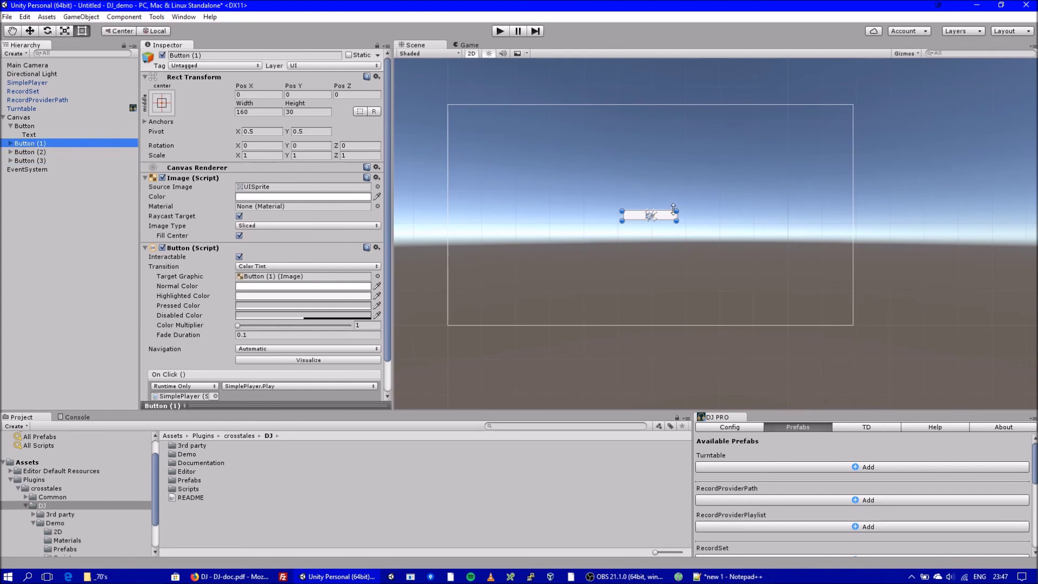
drag(666, 216, 602, 217)
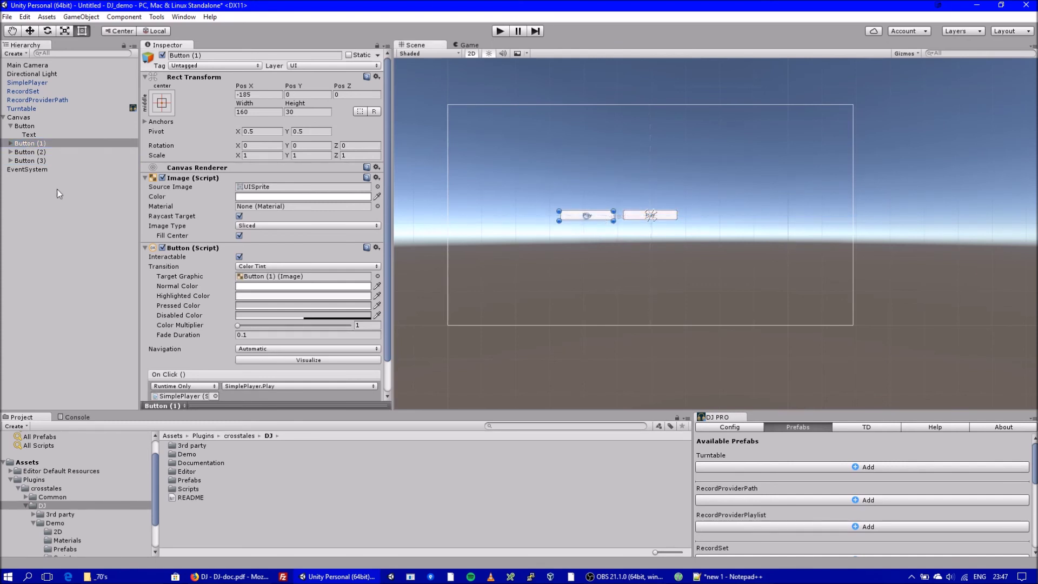
click(31, 153)
click(637, 216)
drag(637, 218, 704, 217)
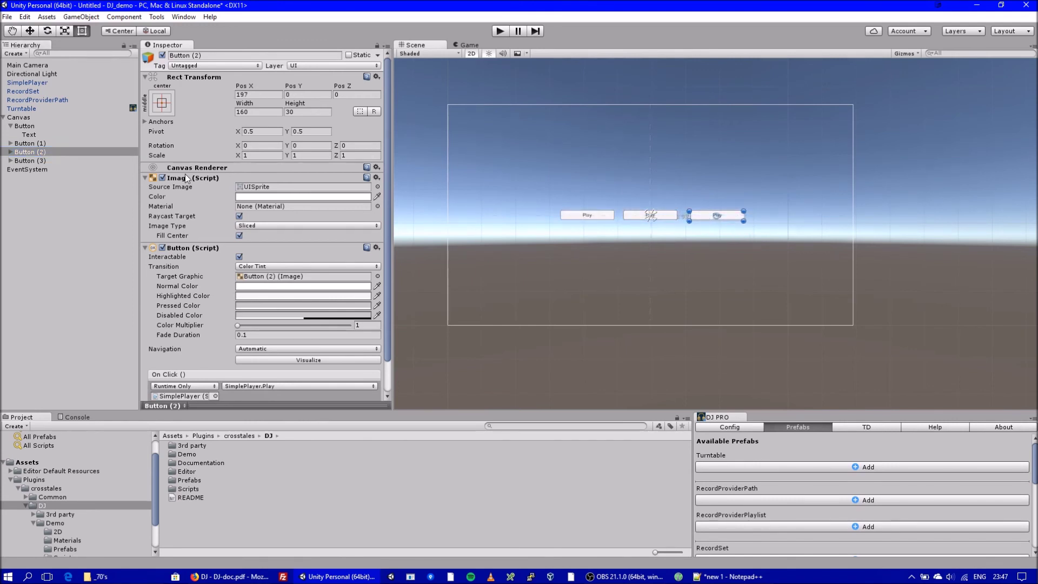
click(44, 160)
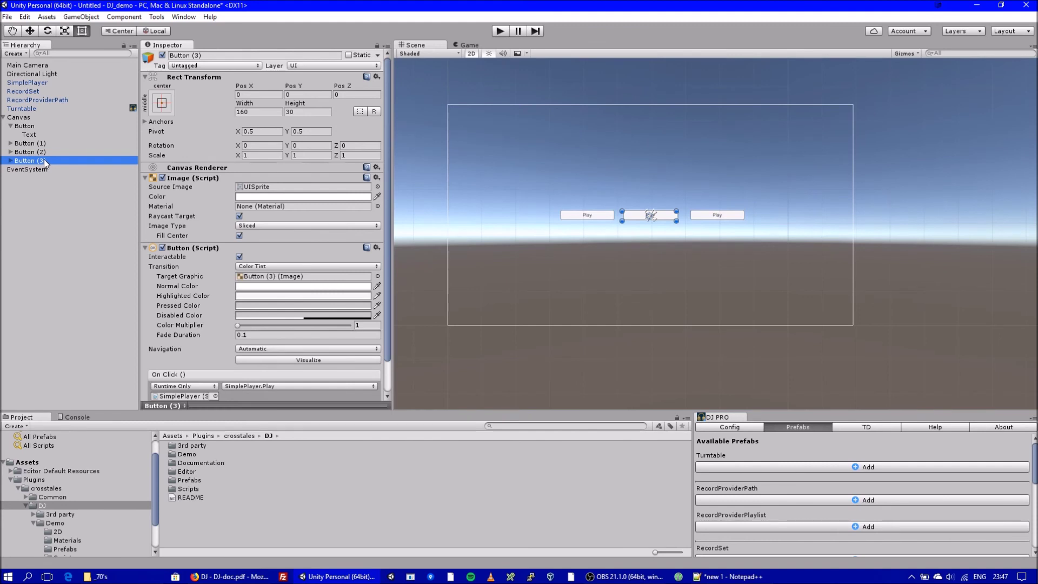
drag(667, 215, 666, 234)
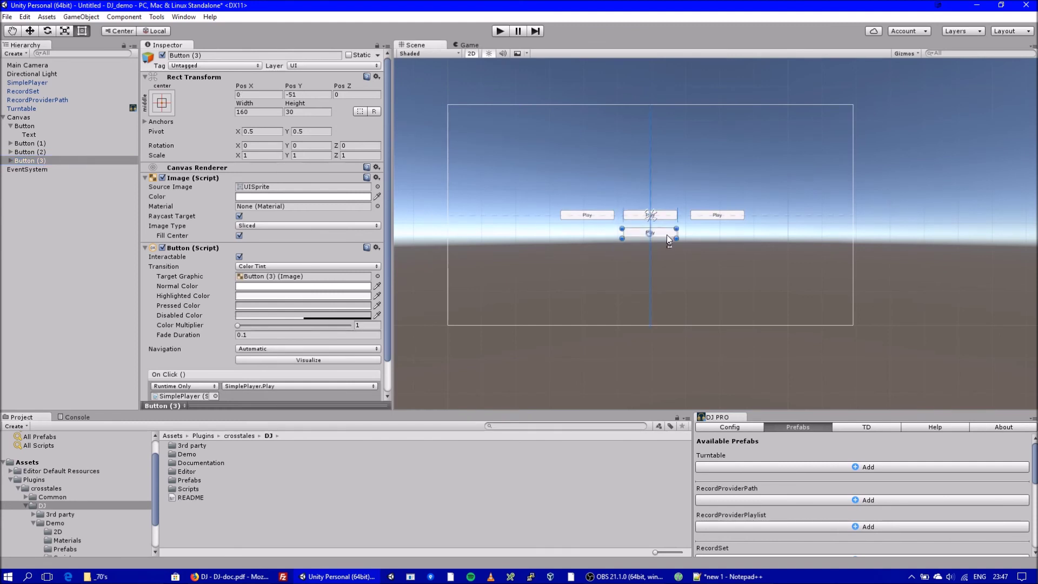
Change the label text of Button (1) to "Prev".
click(34, 143)
click(11, 143)
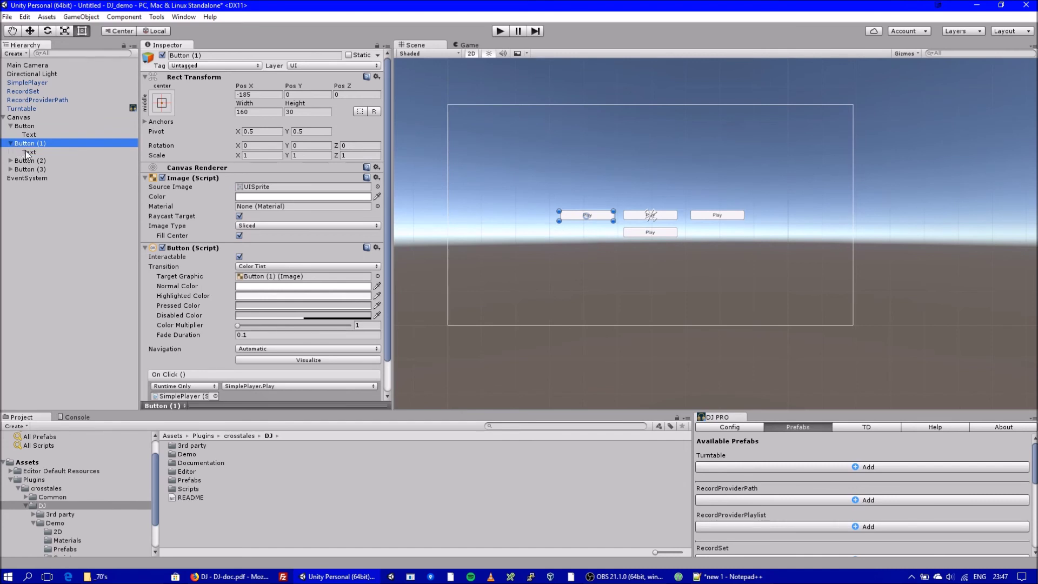
click(28, 152)
click(200, 199)
text(Prev)
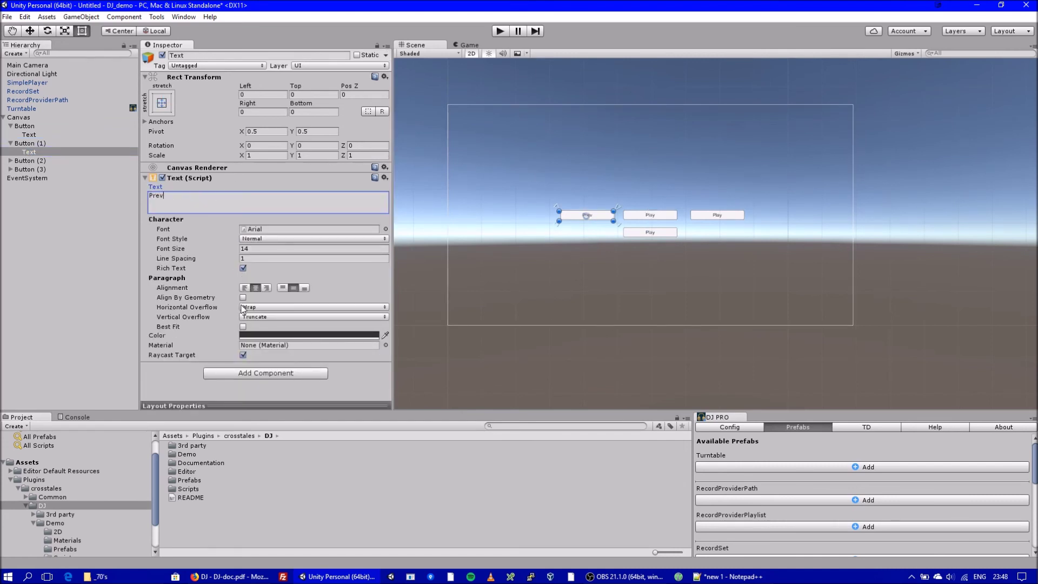
click(49, 202)
Change the label text of Button (2) to "Next".
click(11, 160)
click(28, 169)
click(211, 203)
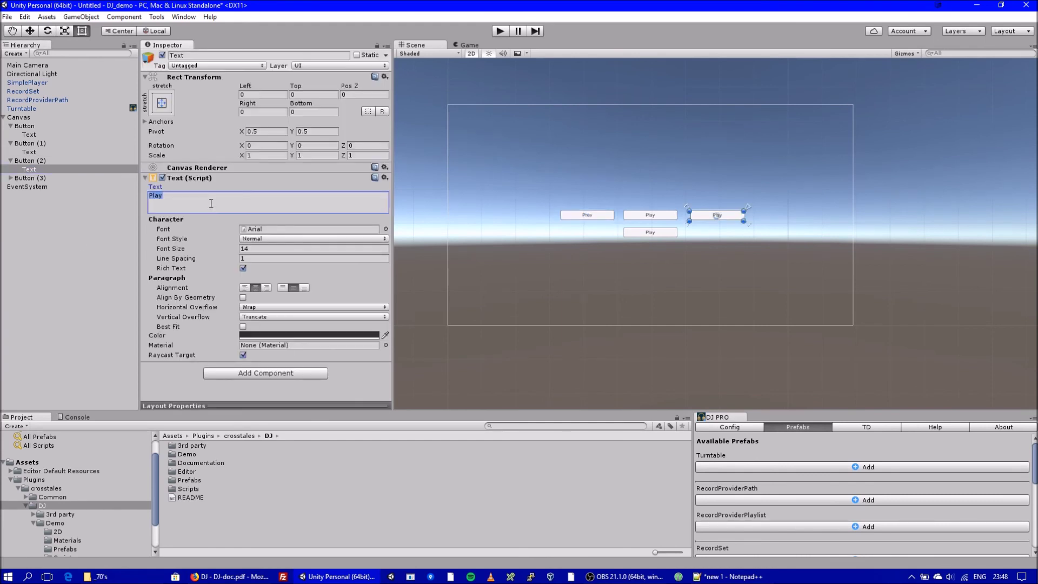
text(Next)
Change the label text of Button (3) to "Stop".
click(29, 177)
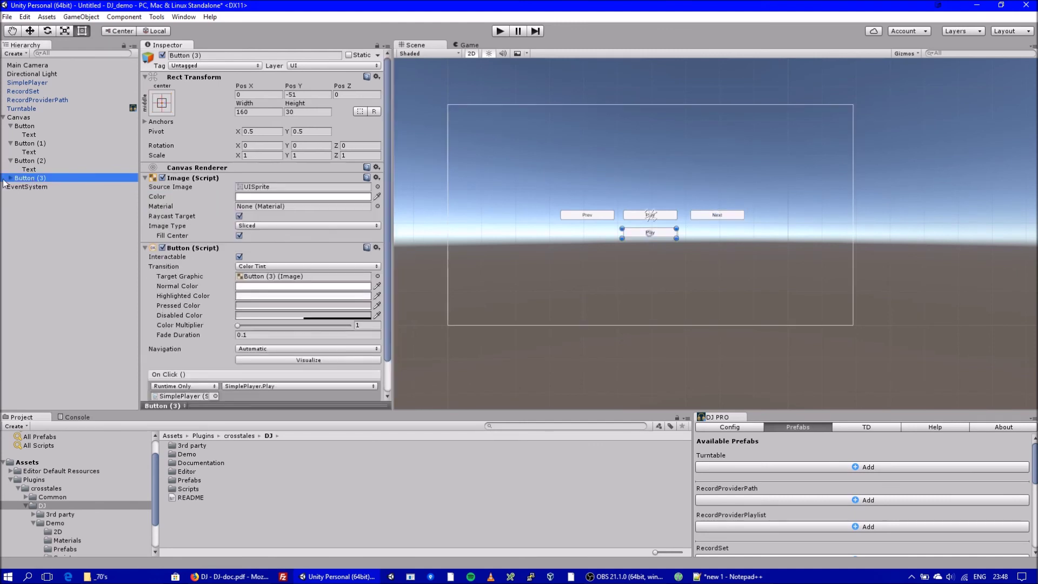
click(10, 177)
click(21, 186)
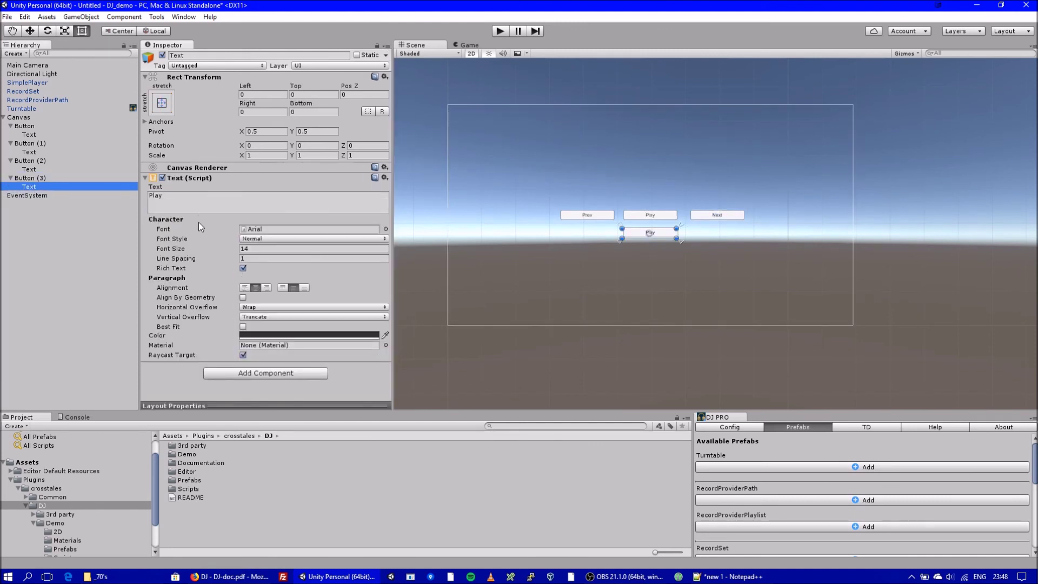
click(192, 196)
text(Stopü)
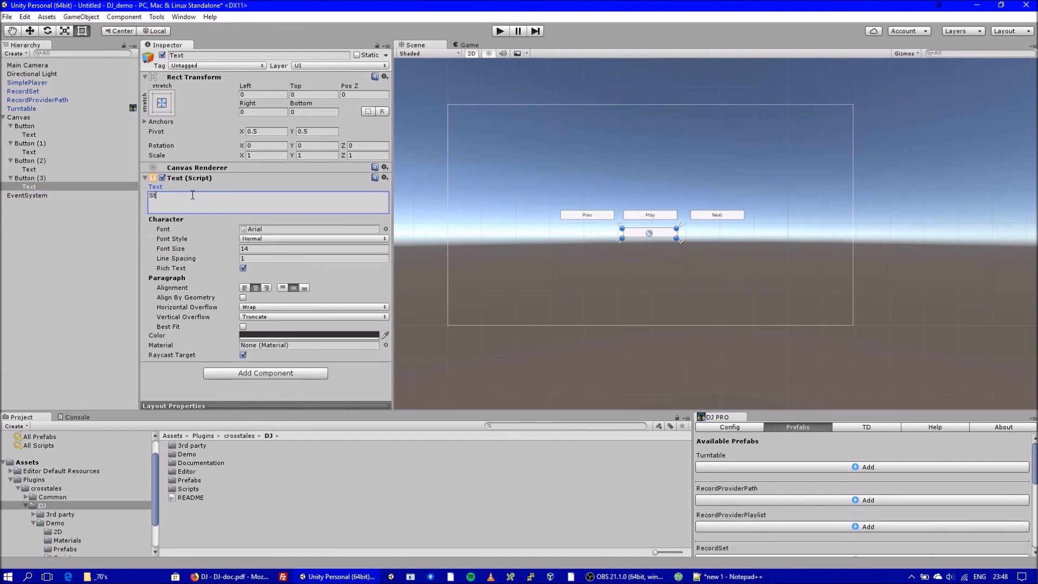
key(BackSpace)
Set the Prev button's On Click function to SimplePlayer's Previous ().
click(25, 143)
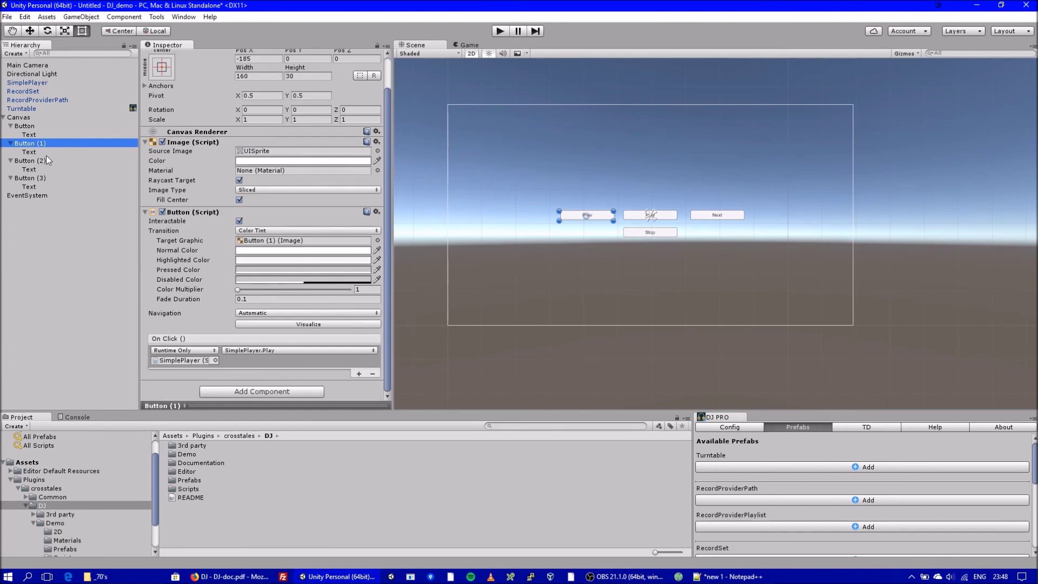
click(279, 350)
mouse_move(259, 402)
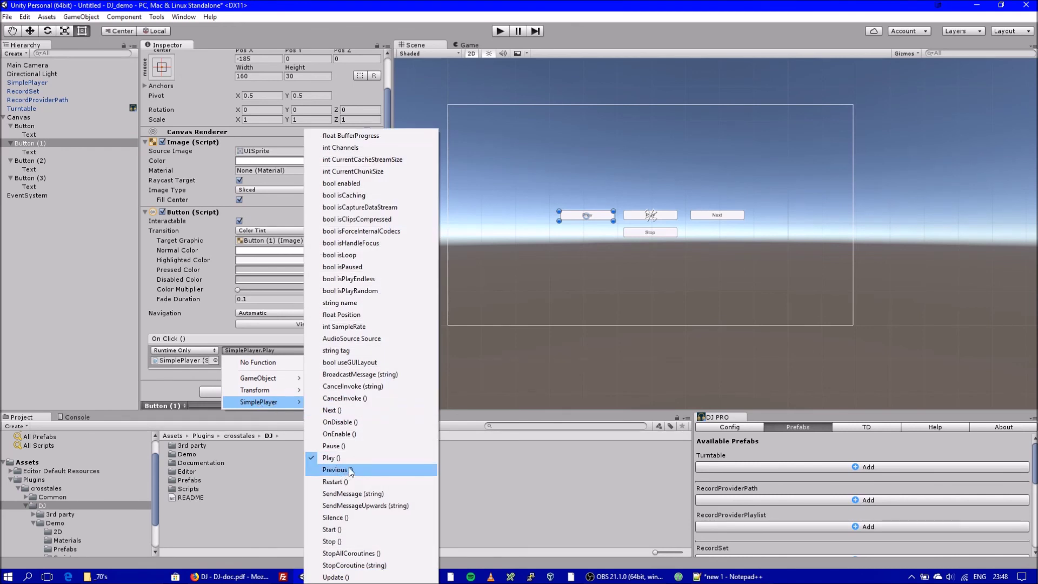
click(335, 469)
Set the Next button's On Click function to SimplePlayer's Next ().
click(30, 162)
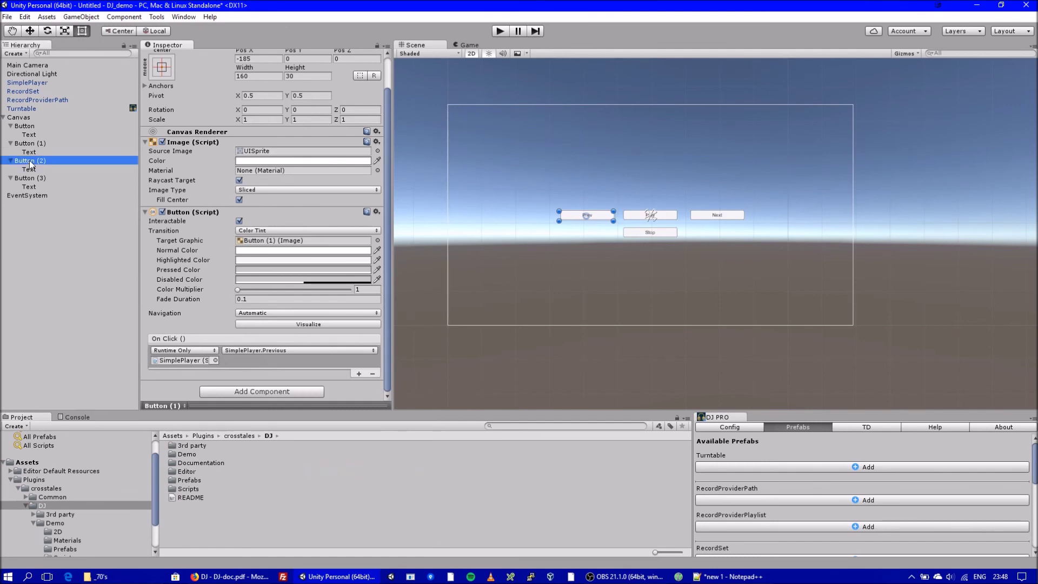
click(248, 351)
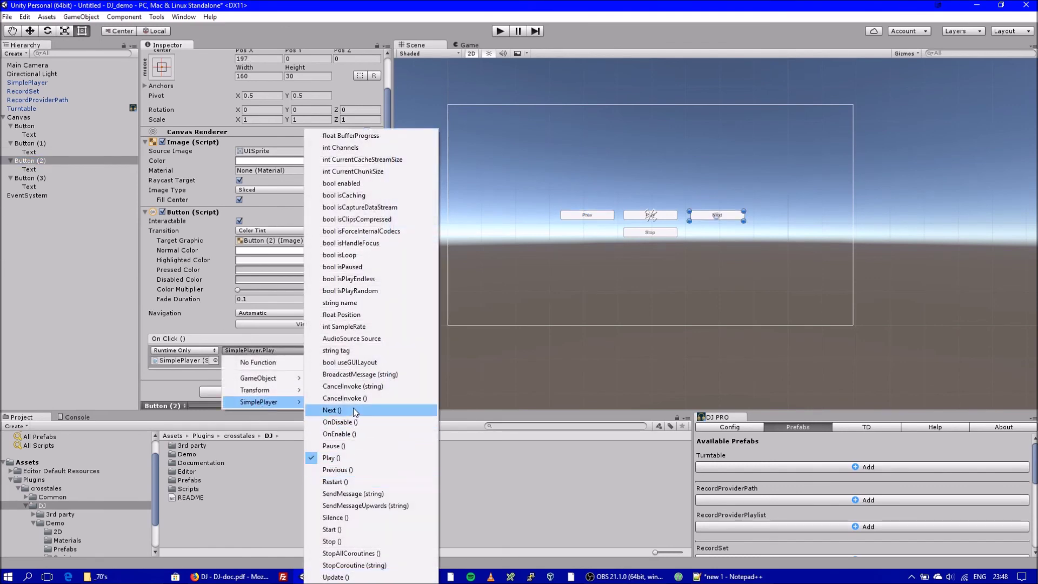
click(355, 410)
Set the Stop button's On Click function to SimplePlayer's Stop ().
click(37, 177)
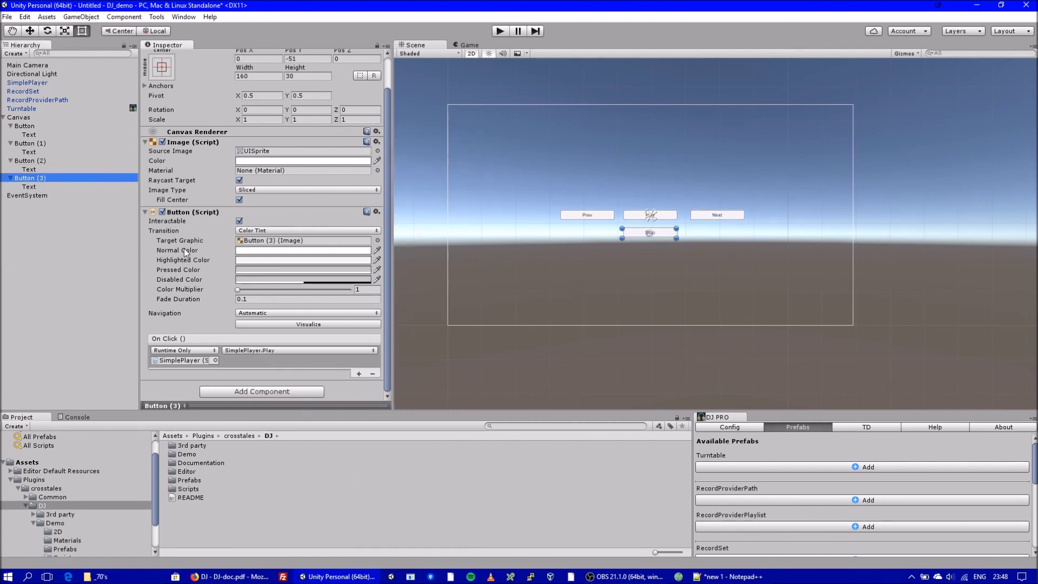
click(273, 350)
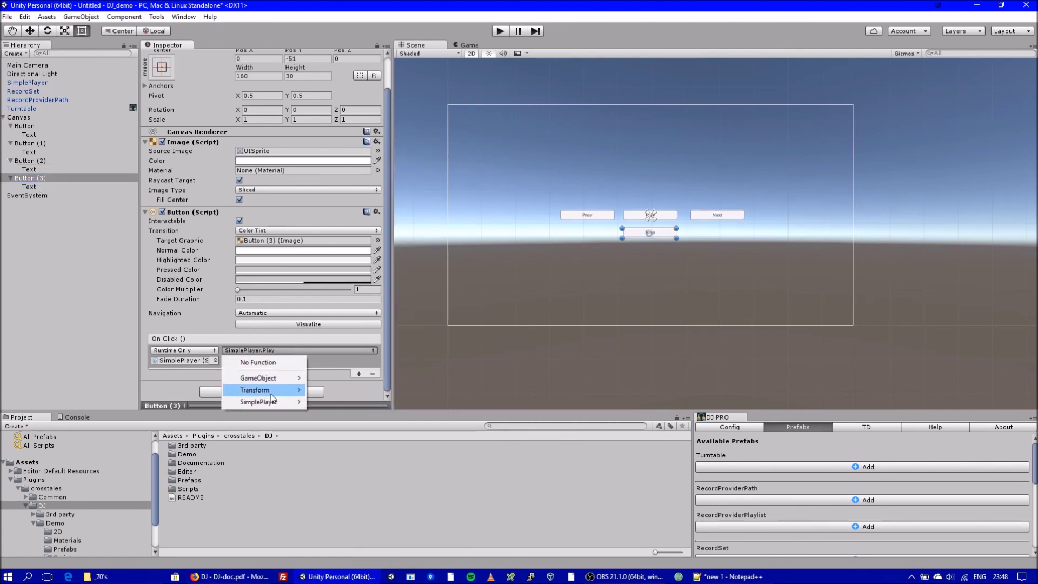
mouse_move(288, 405)
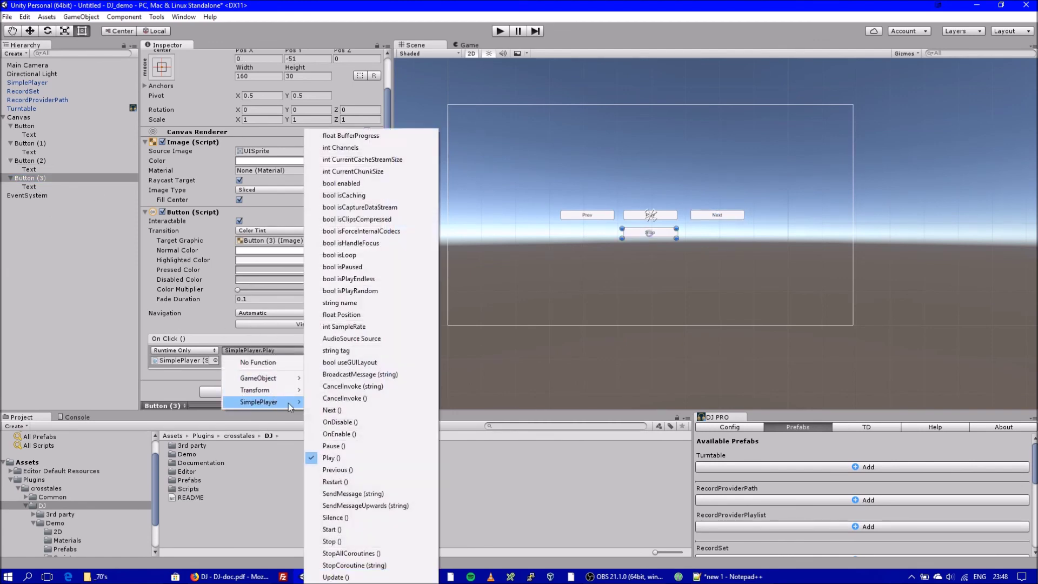
click(361, 541)
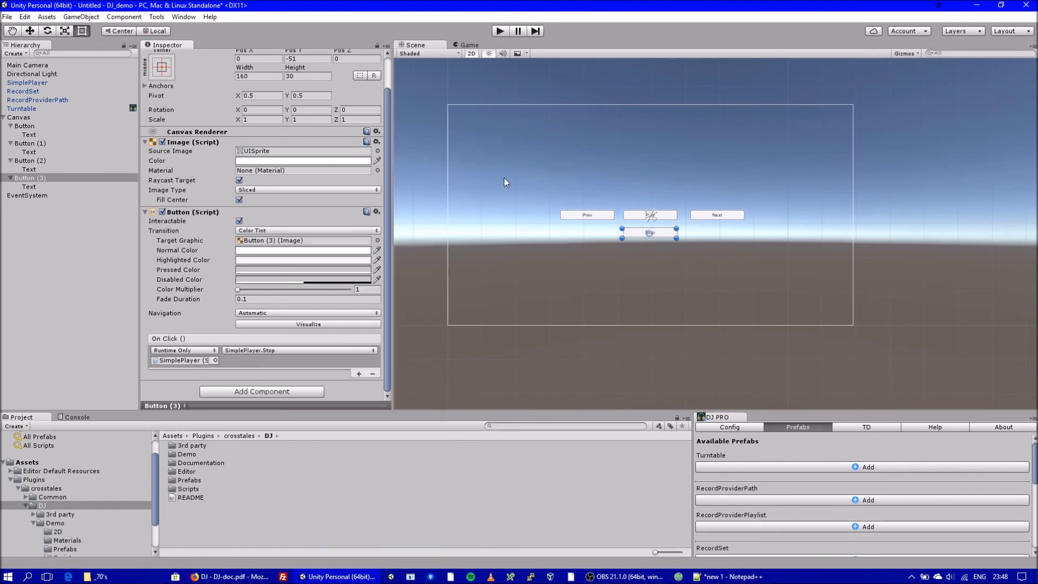
Run the scene with music playing and examine the SimplePlayer object's Record Information.
click(499, 32)
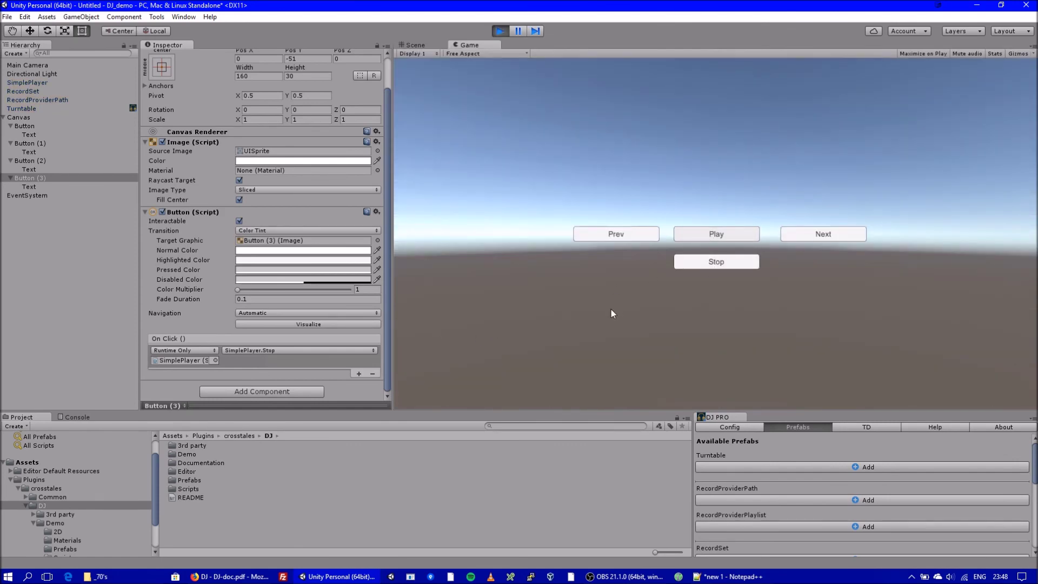
click(27, 86)
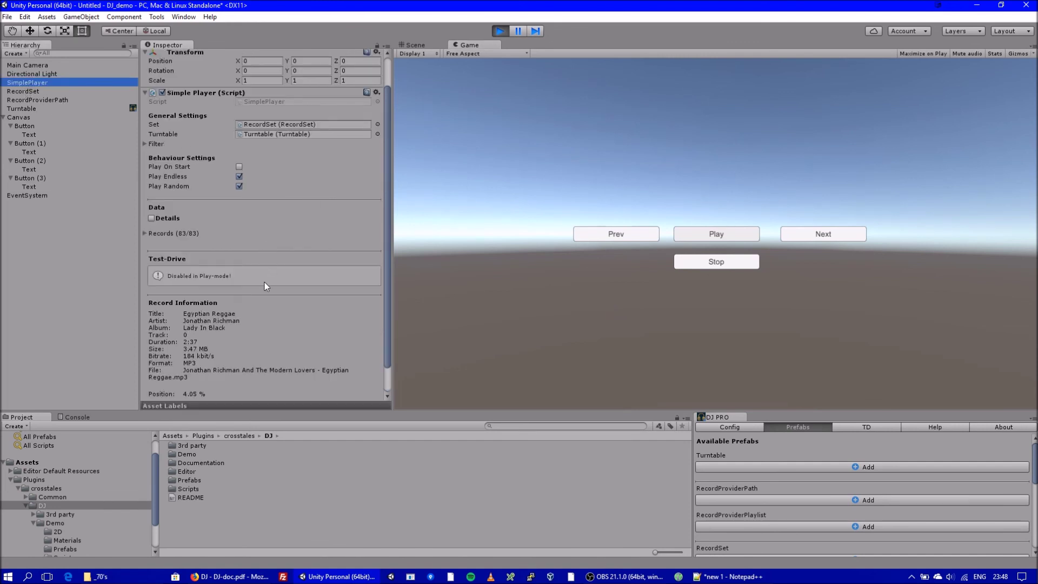
scroll(243, 303, down, 2)
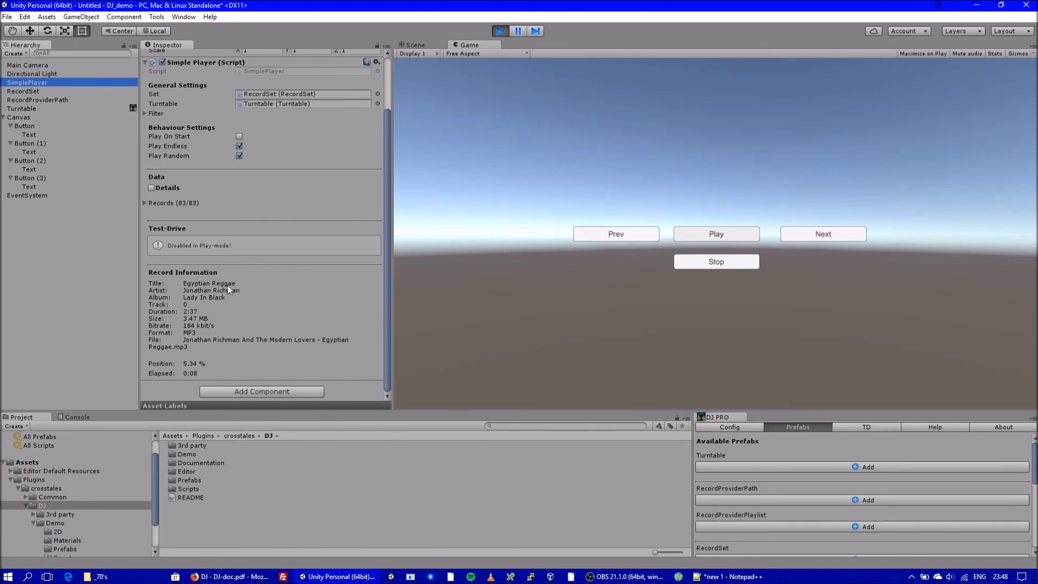
Test the scene's buttons by skipping two records forward, two back and stopping playback, and exit play mode.
click(839, 229)
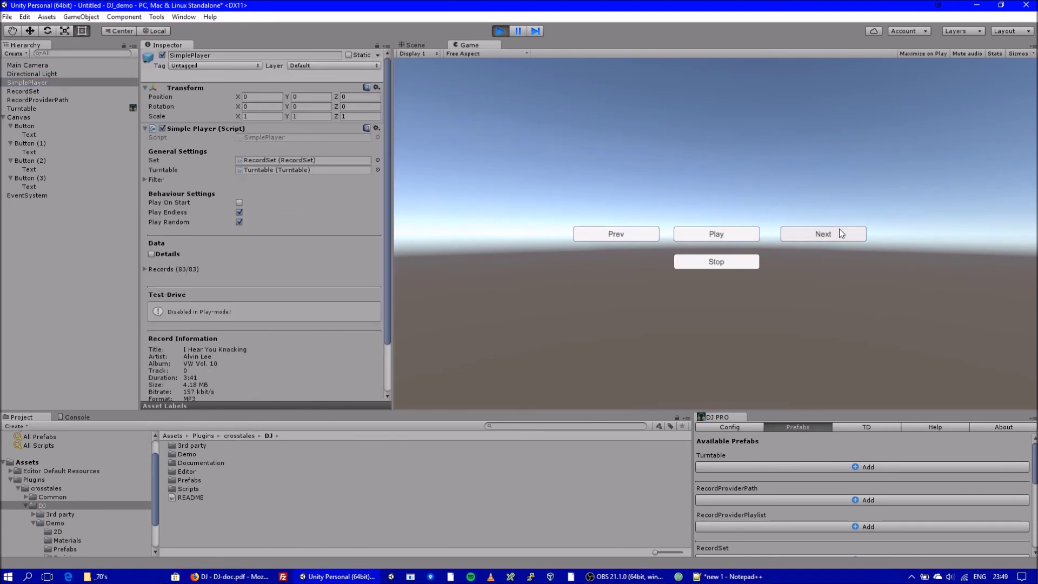
click(839, 230)
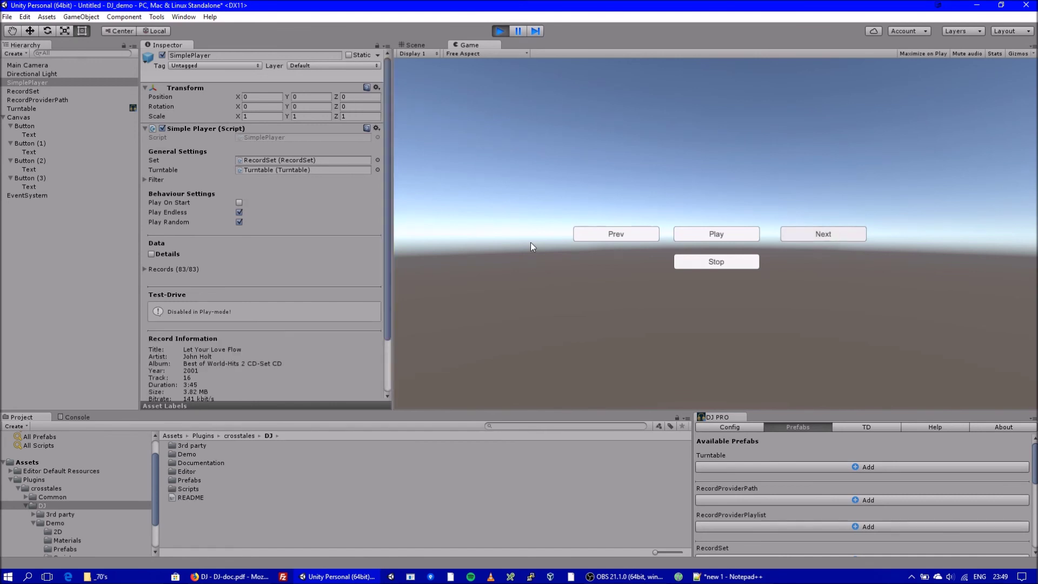
click(592, 231)
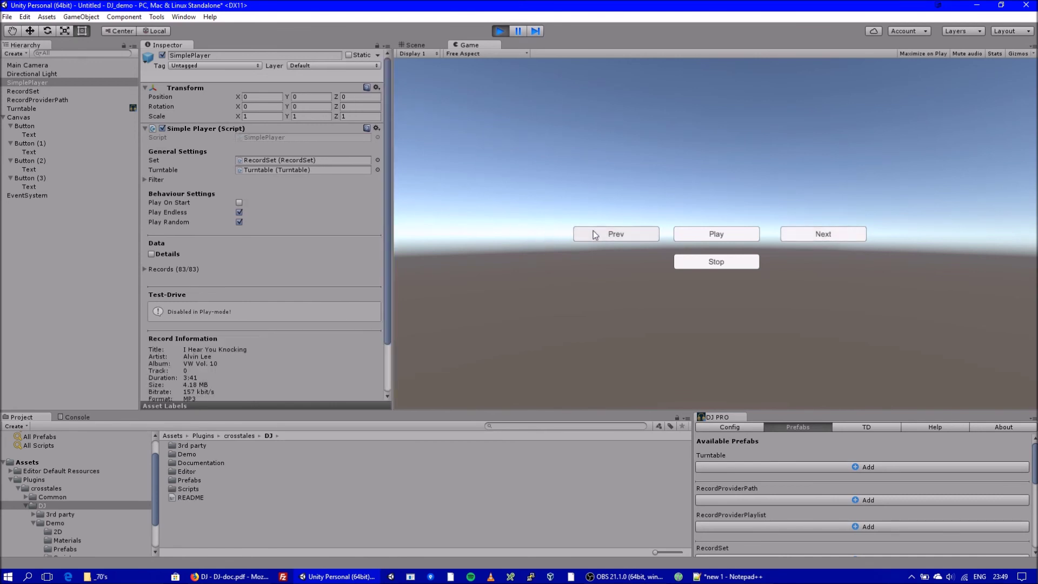
click(592, 230)
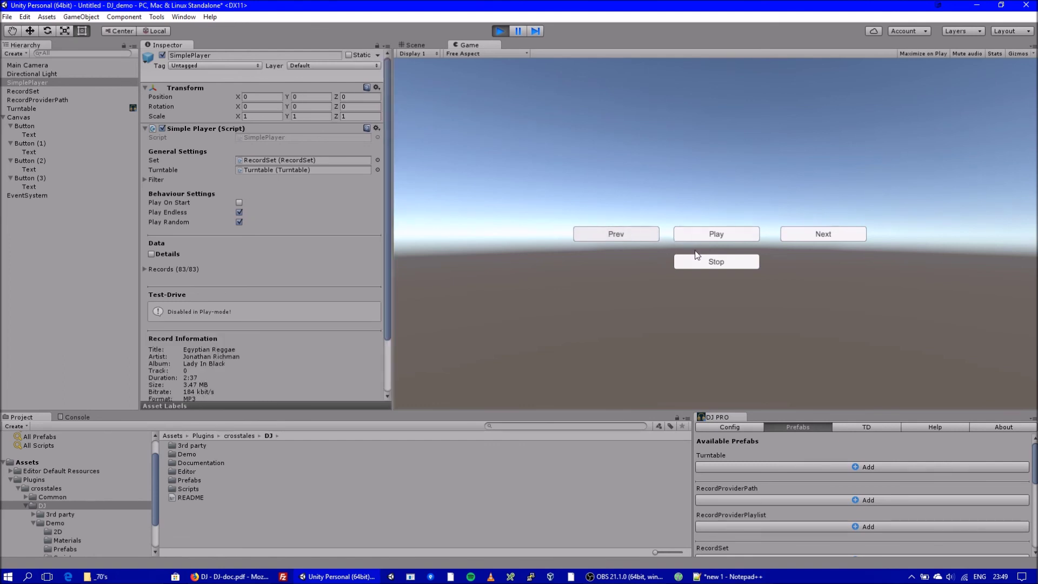
click(696, 264)
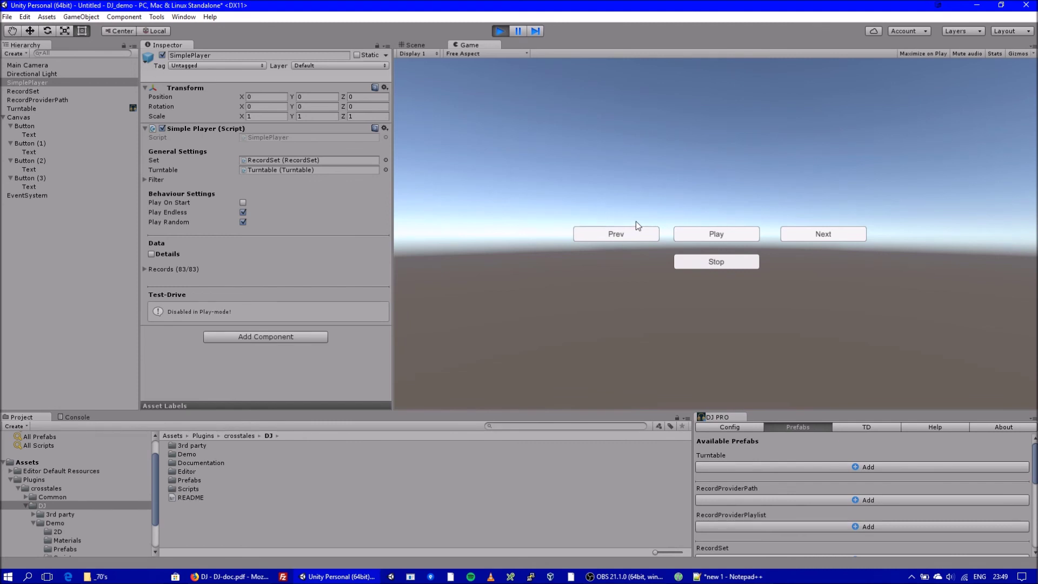
click(498, 31)
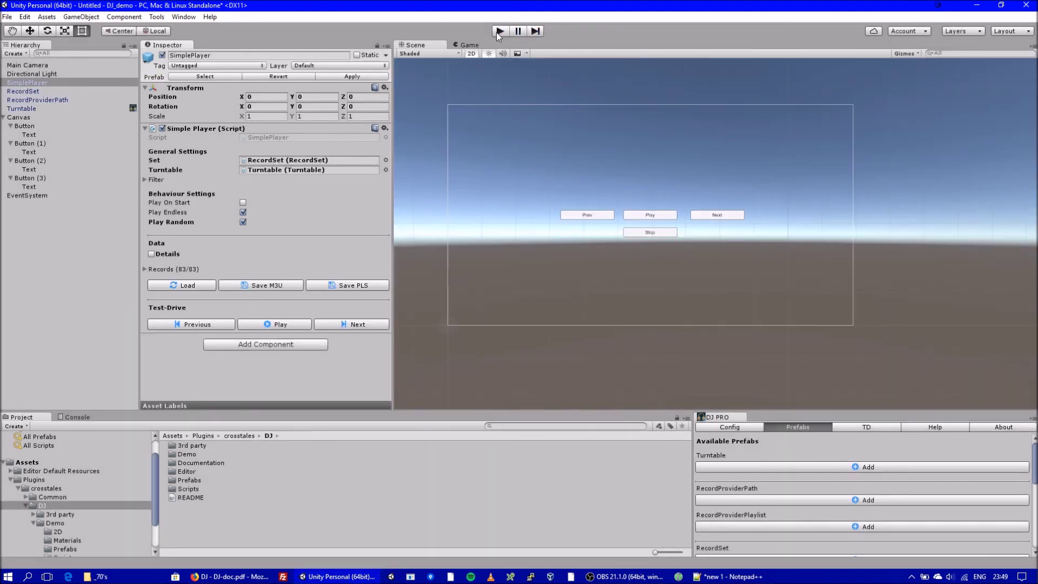